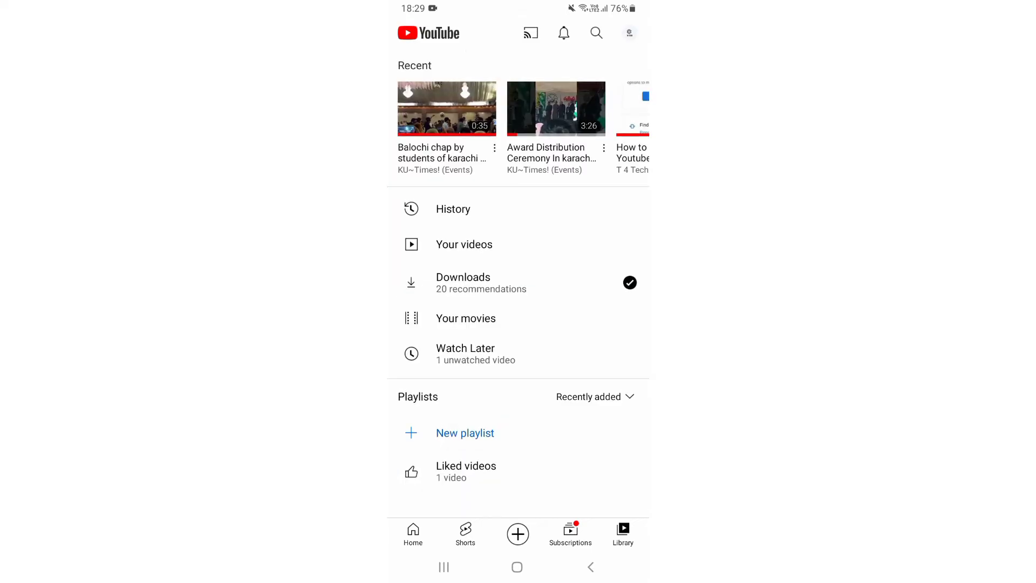
Go to Your channel from the avatar menu and pull down to refresh it.
click(629, 33)
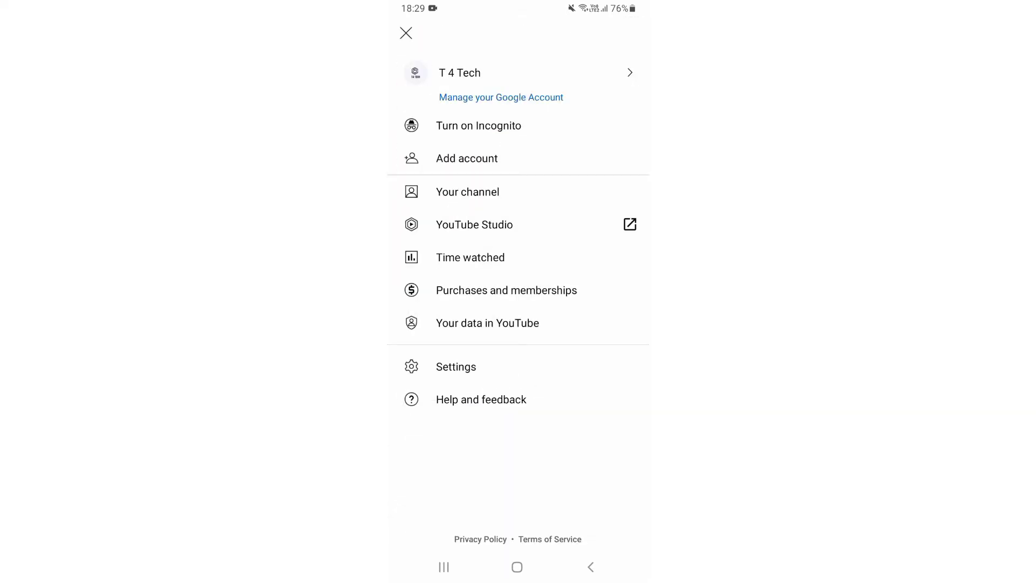
click(467, 191)
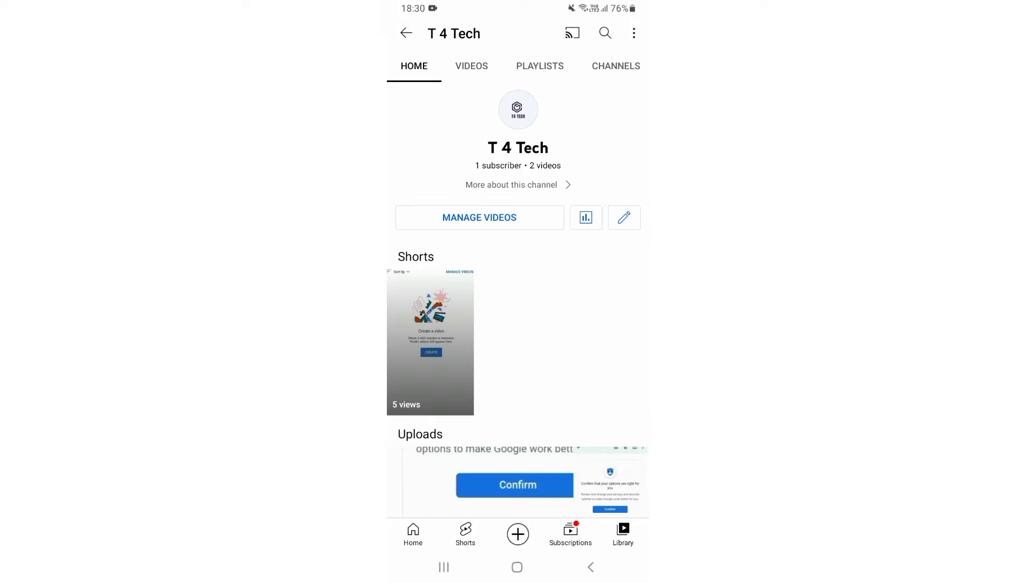
scroll(518, 270, down, 3)
scroll(518, 270, up, 5)
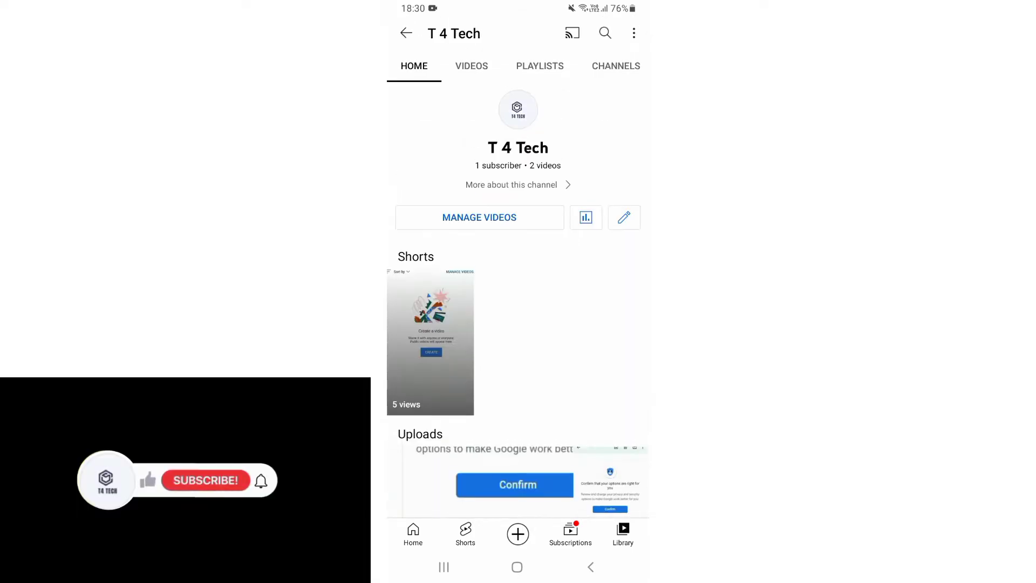
scroll(518, 216, up, 3)
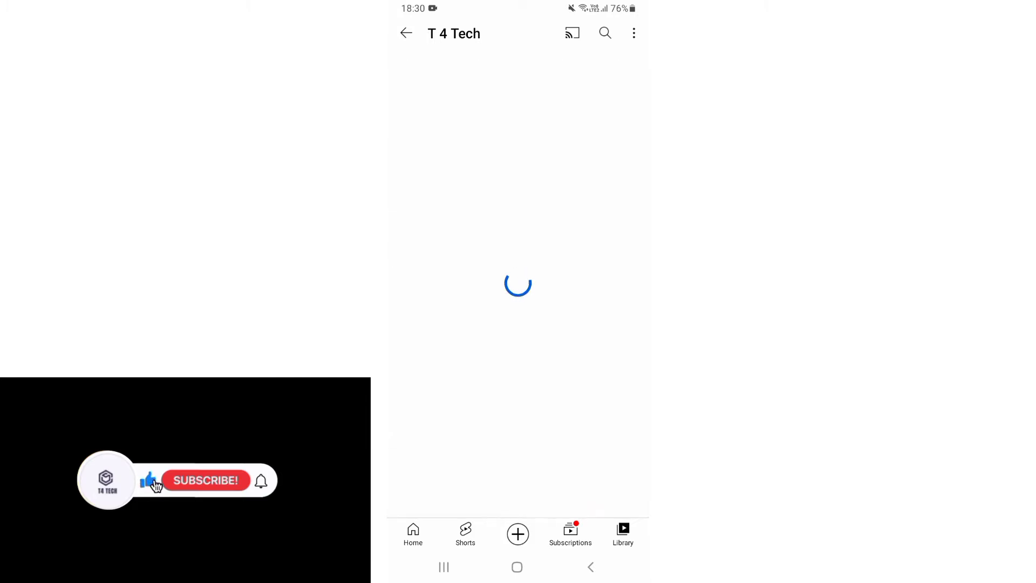
scroll(518, 270, down, 3)
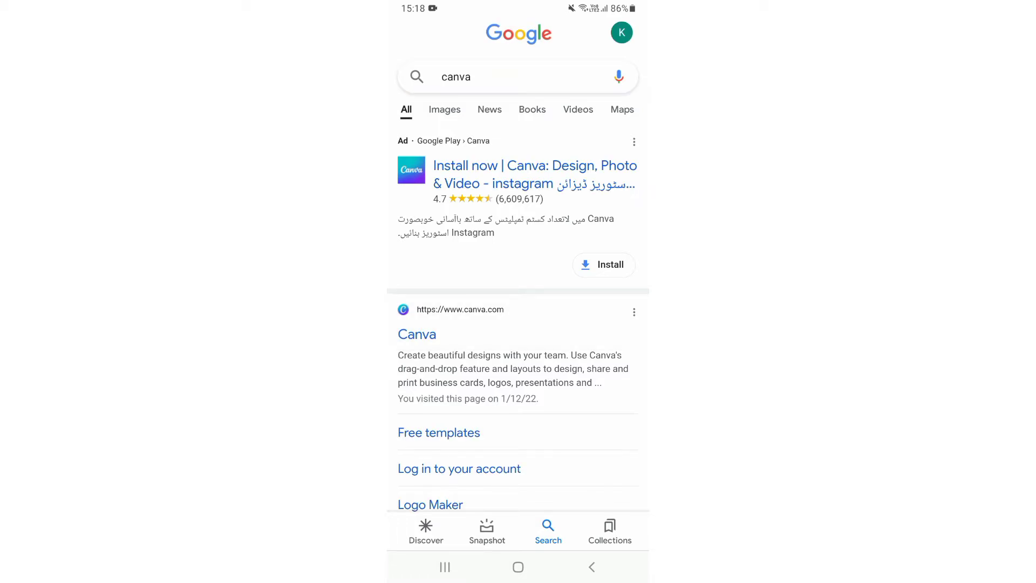
Open the canva.com result from the Google search for canva.
click(417, 334)
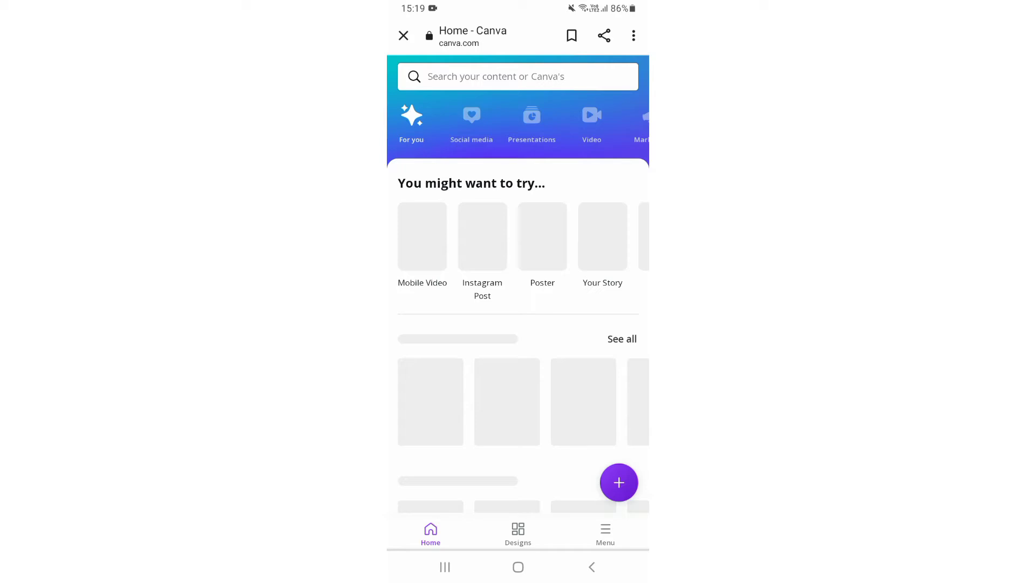
Choose Logo from the suggested design types, browse its templates, and start a blank logo.
drag(594, 238, 459, 237)
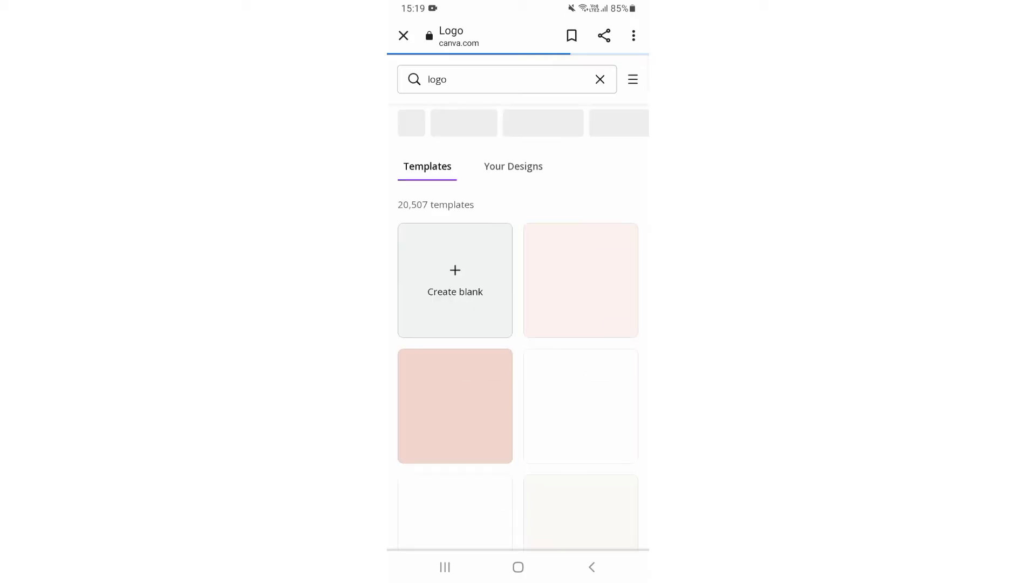
scroll(518, 324, down, 5)
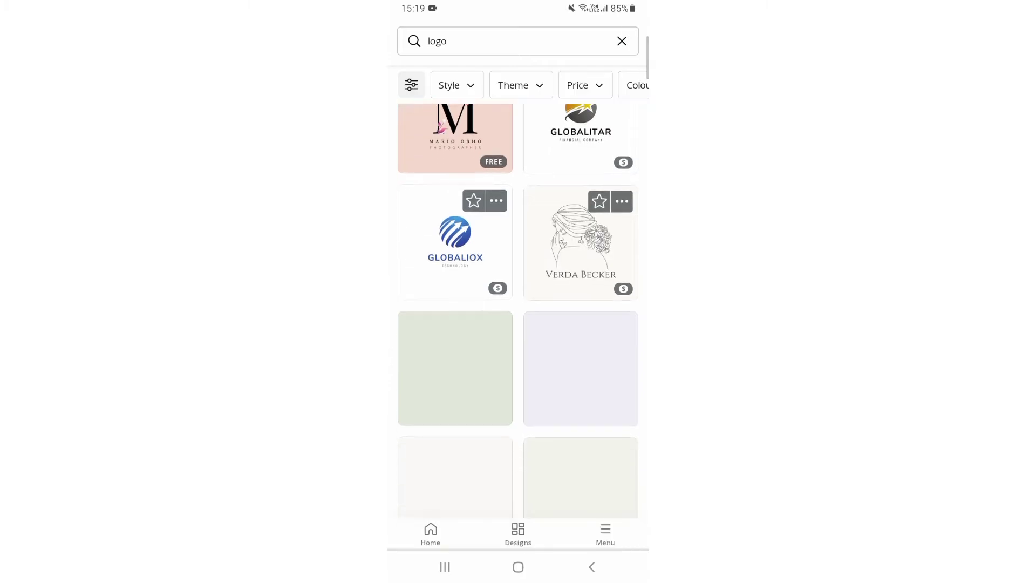
scroll(518, 324, down, 2)
scroll(518, 323, down, 3)
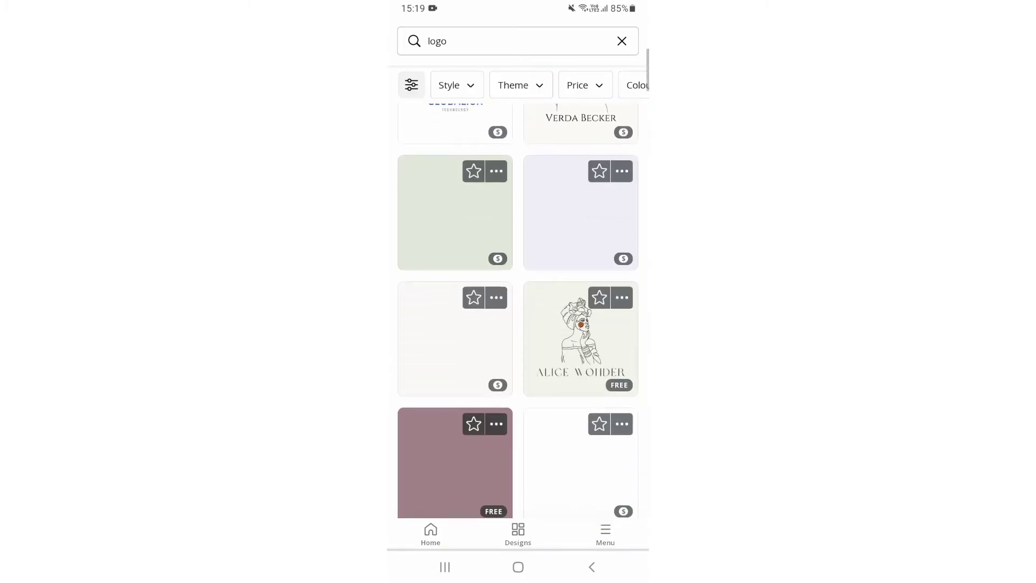
scroll(518, 324, up, 3)
scroll(518, 323, up, 1)
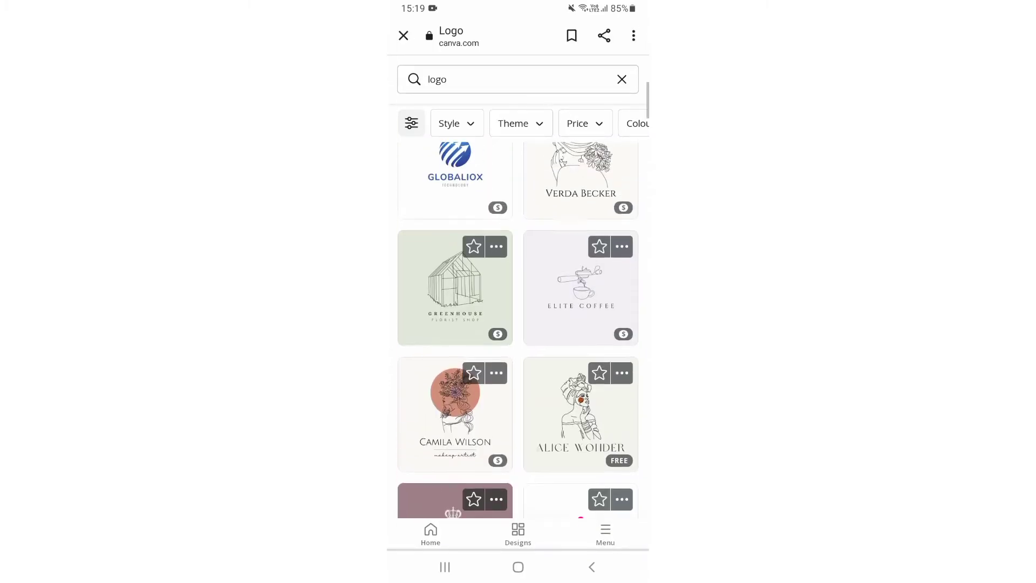
scroll(518, 324, up, 3)
scroll(518, 324, up, 2)
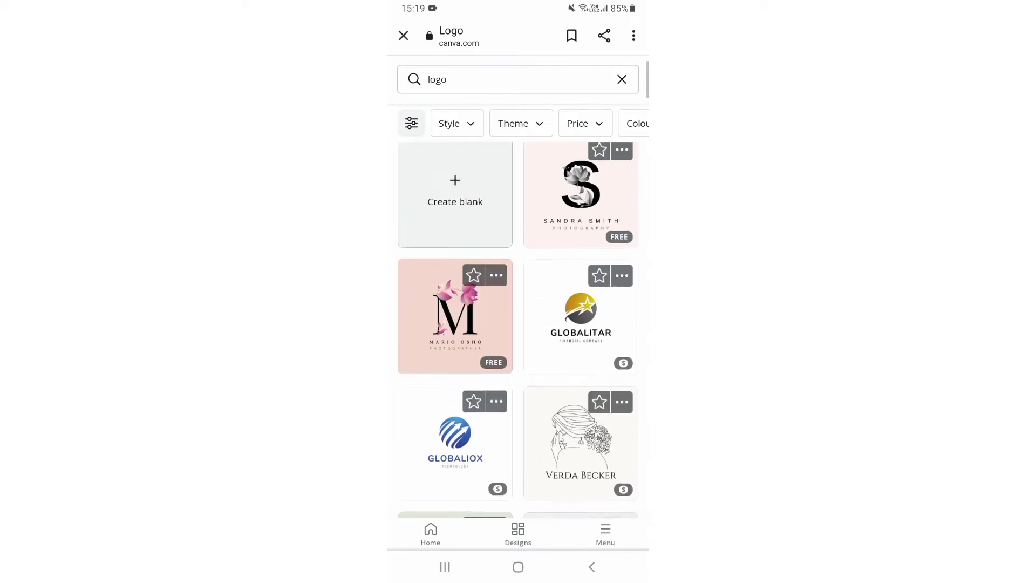
scroll(518, 323, up, 2)
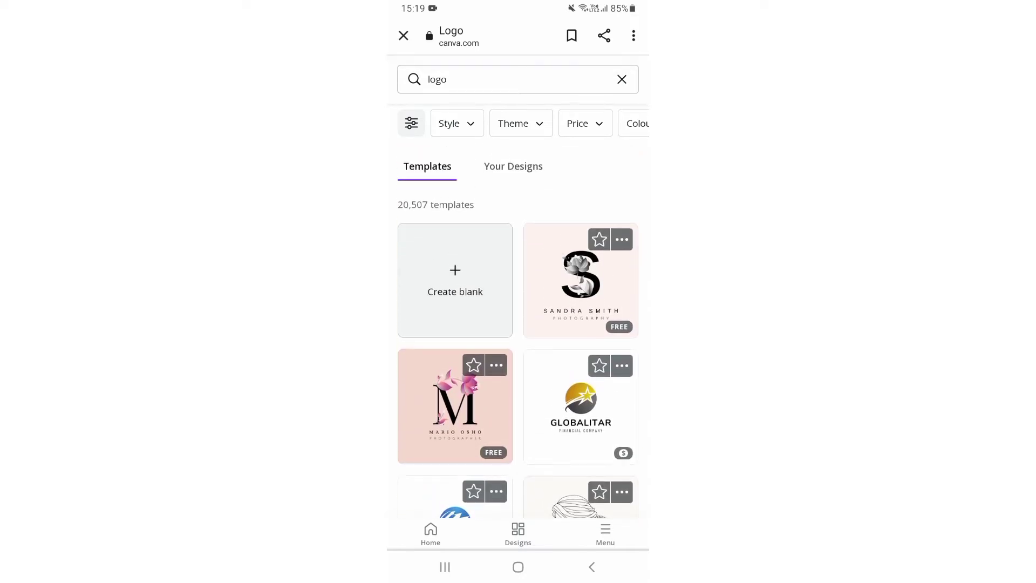
click(455, 281)
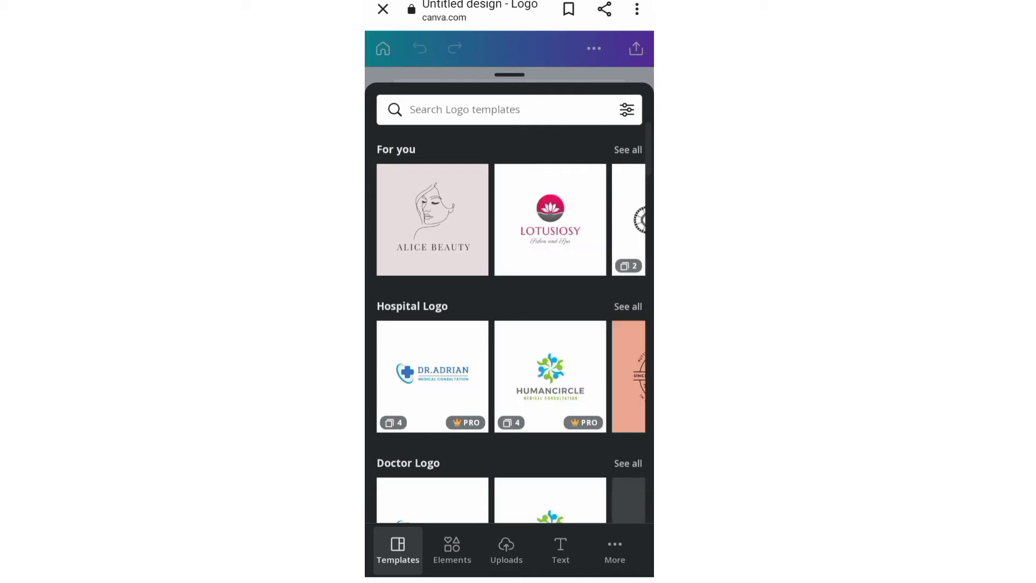
Browse the Elements panel of the blank logo design.
click(452, 549)
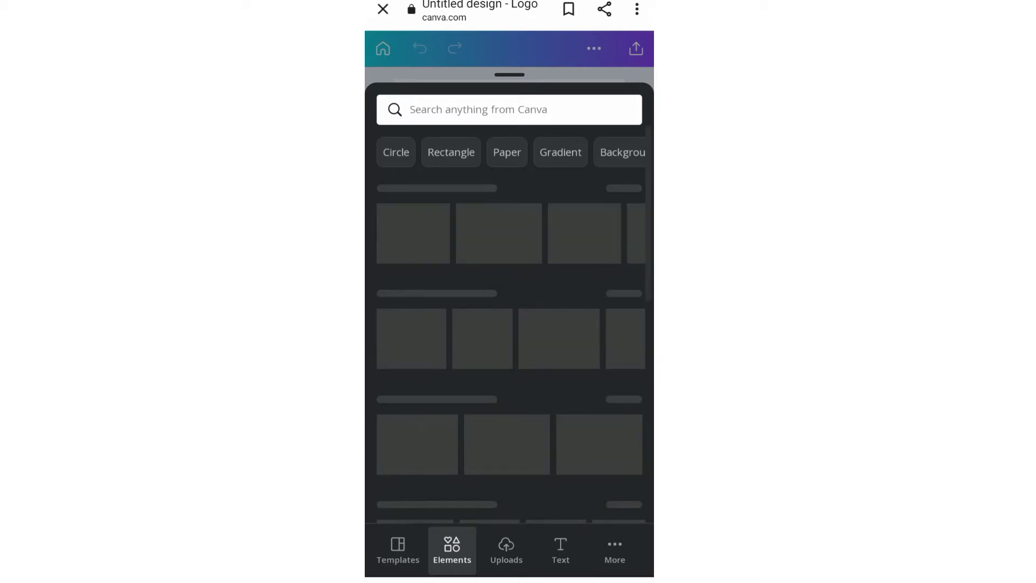
scroll(509, 152, right, 3)
scroll(510, 153, right, 2)
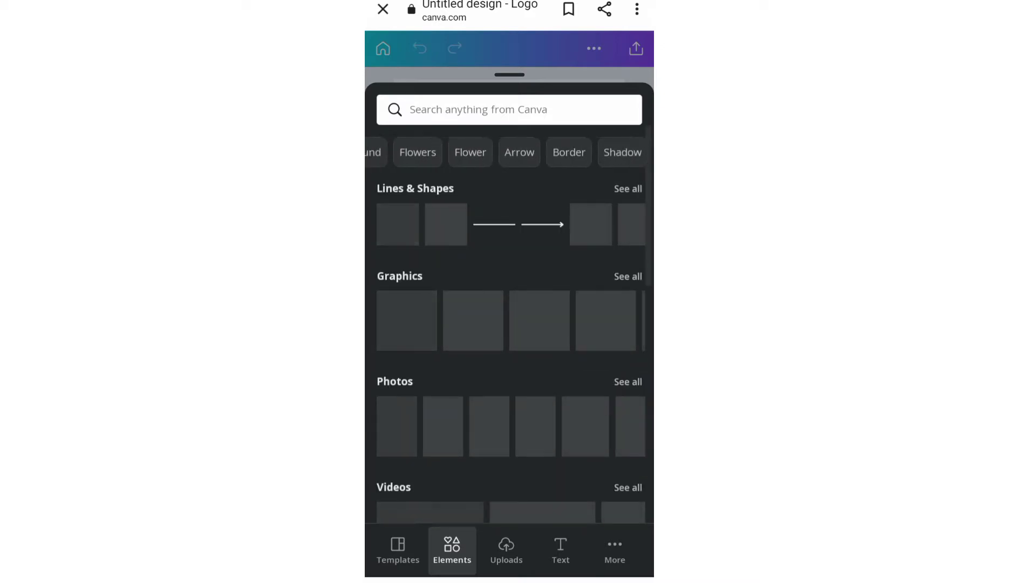
scroll(510, 152, left, 2)
scroll(509, 152, left, 1)
scroll(509, 152, left, 2)
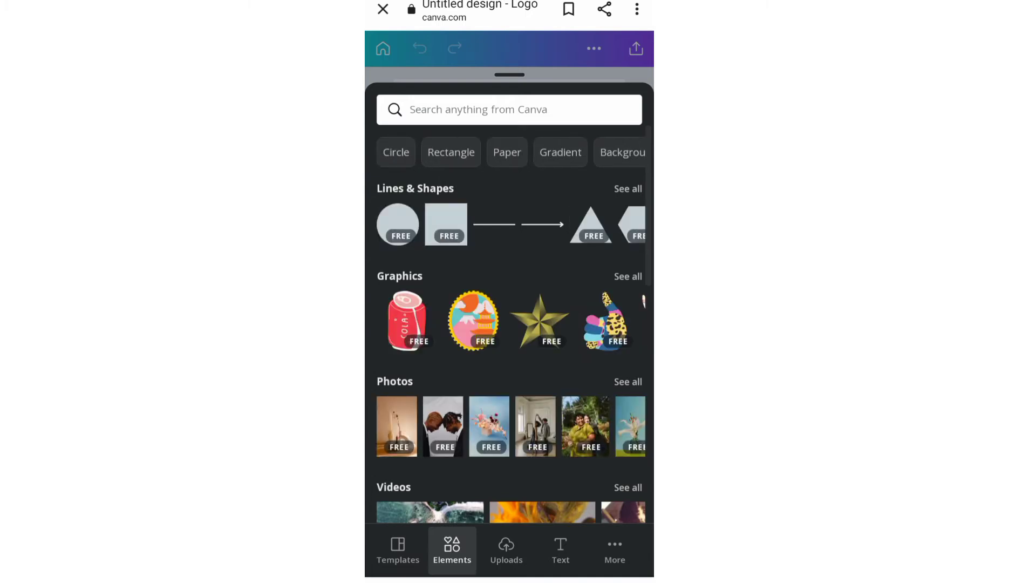
Look through the Uploads panel and then the list of Text styles.
click(507, 550)
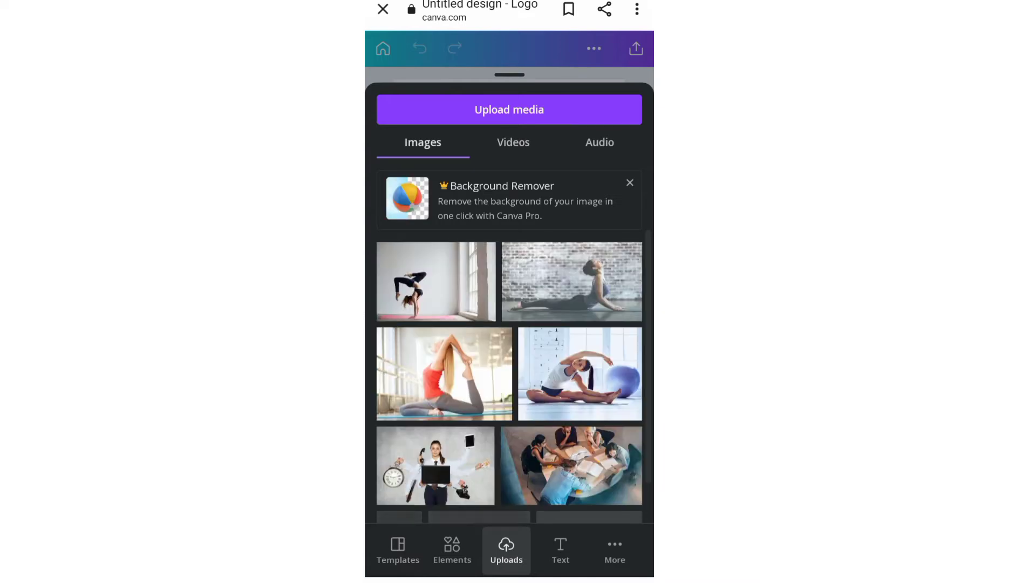
scroll(509, 377, down, 3)
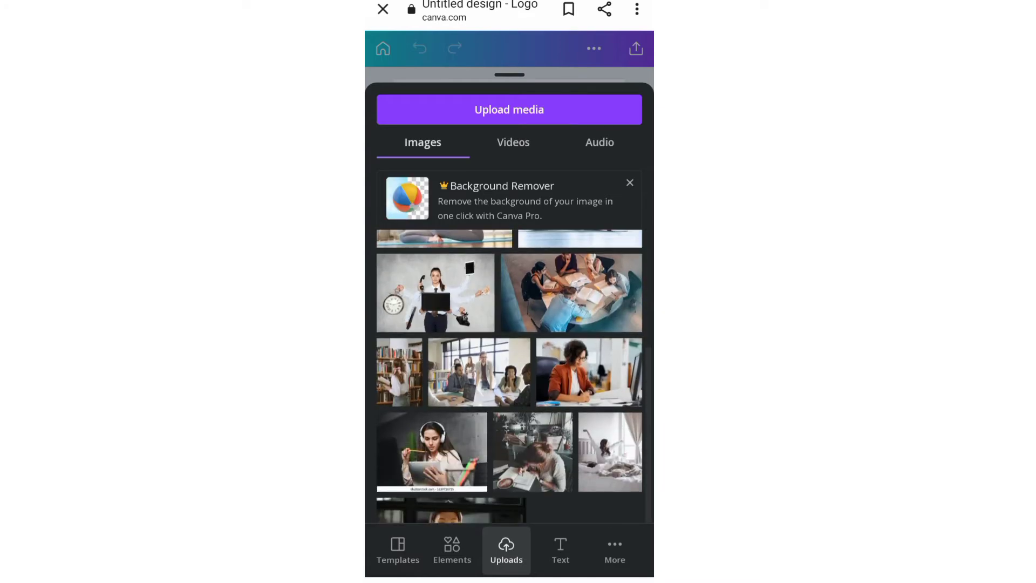
click(561, 550)
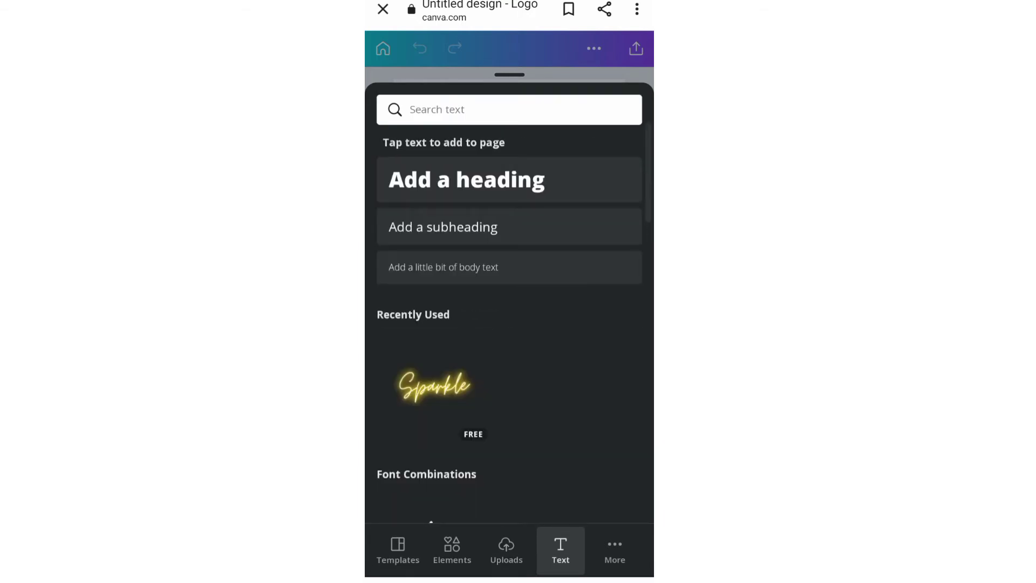
scroll(509, 324, down, 2)
scroll(510, 324, up, 3)
Search the logo templates for 'Tech' and pick the Technology Logos results.
click(397, 549)
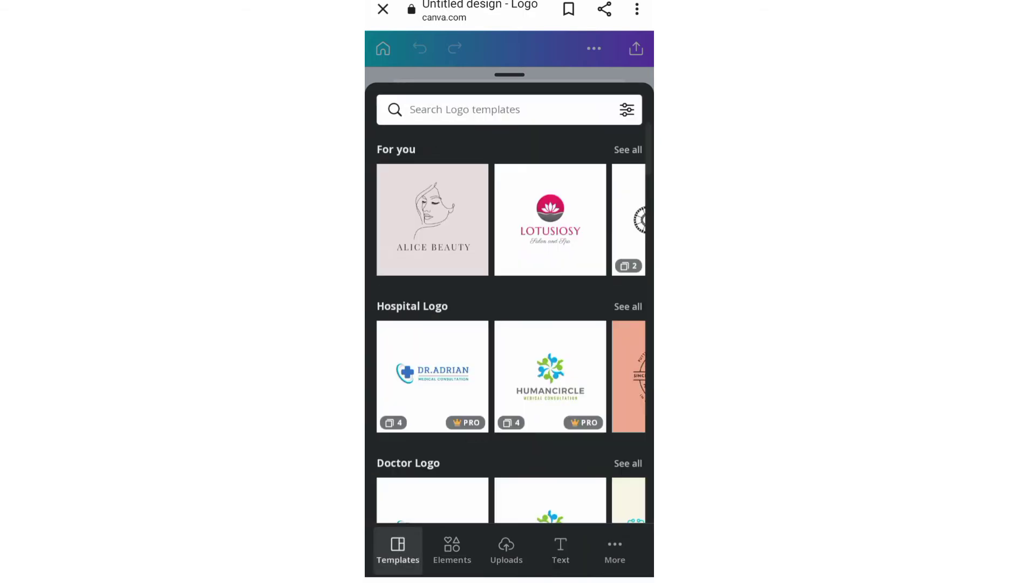
click(464, 109)
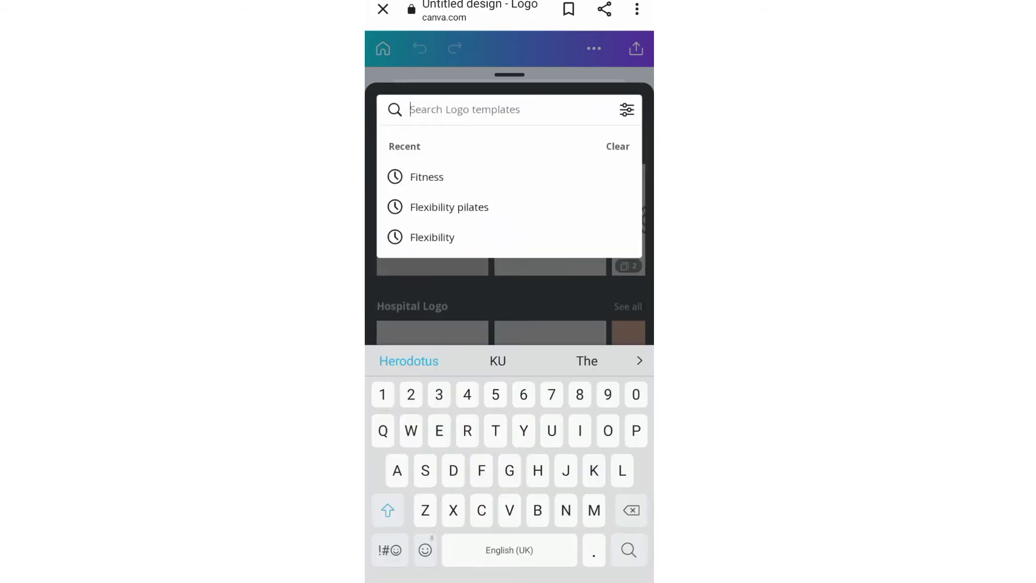
text(Tech)
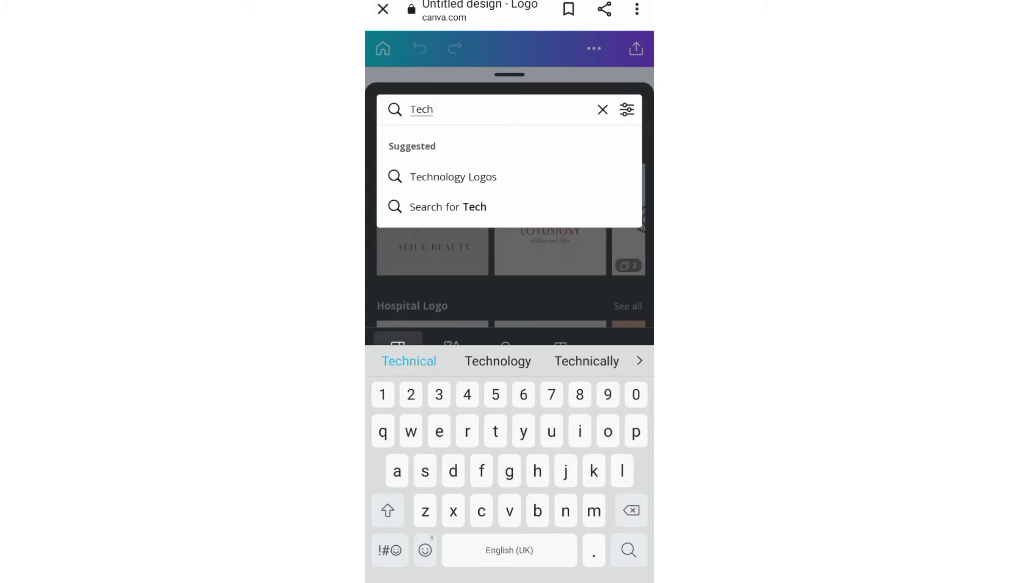
click(454, 177)
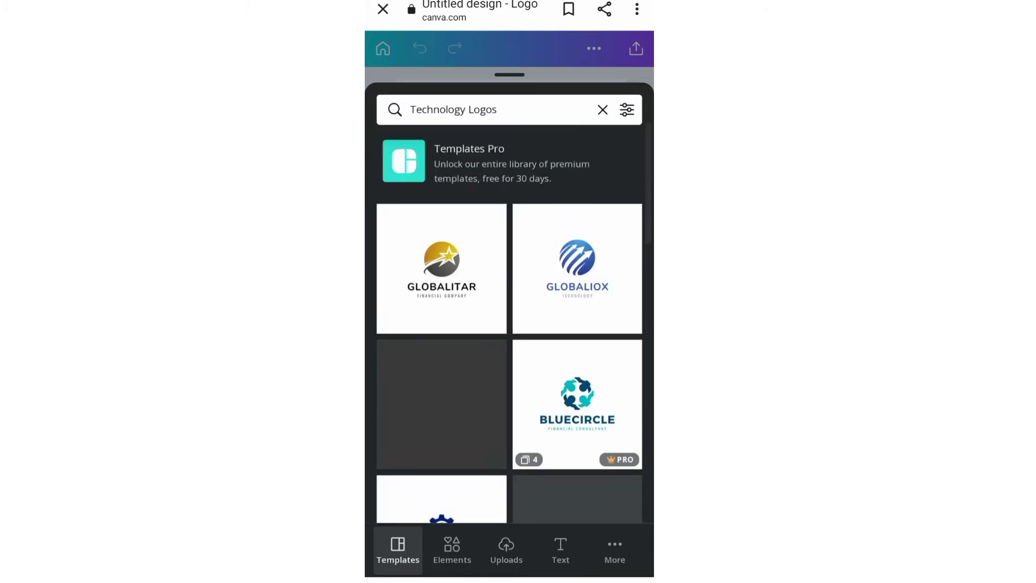
Scroll the Technology Logos results and apply the free RADTEK template to the page.
scroll(509, 323, down, 5)
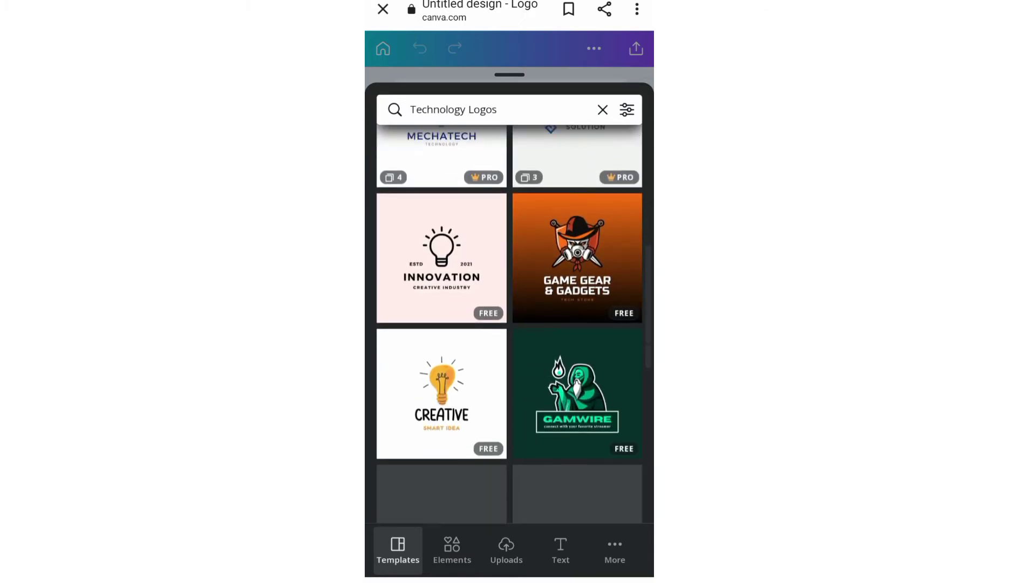
scroll(509, 324, down, 1)
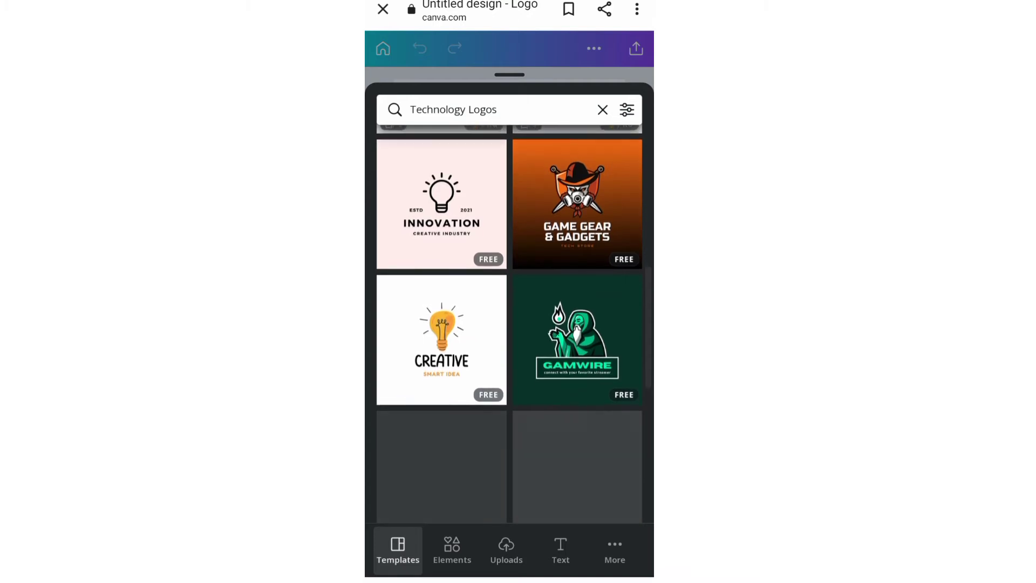
scroll(509, 323, down, 2)
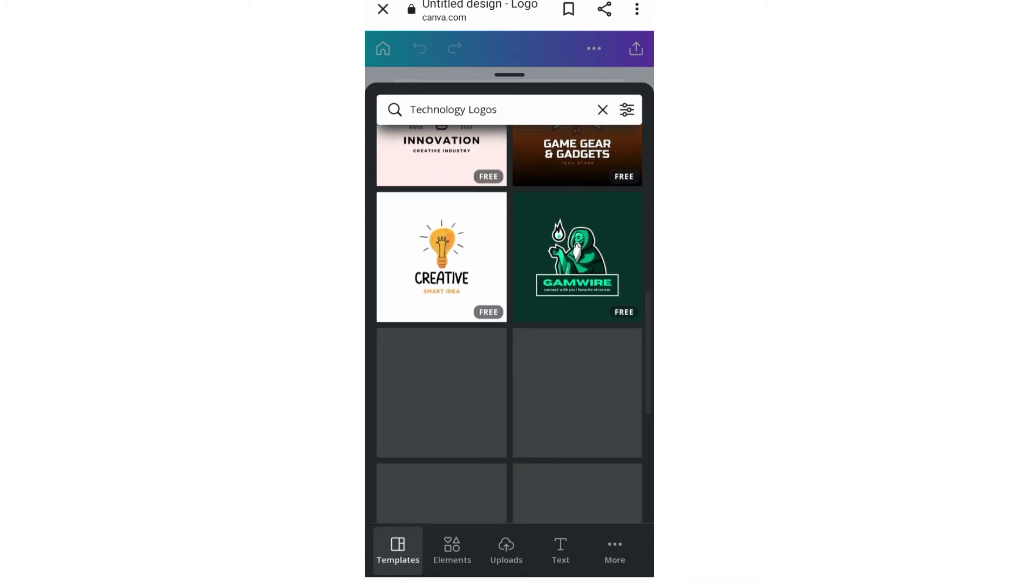
scroll(509, 324, down, 2)
scroll(509, 324, down, 1)
scroll(509, 323, down, 1)
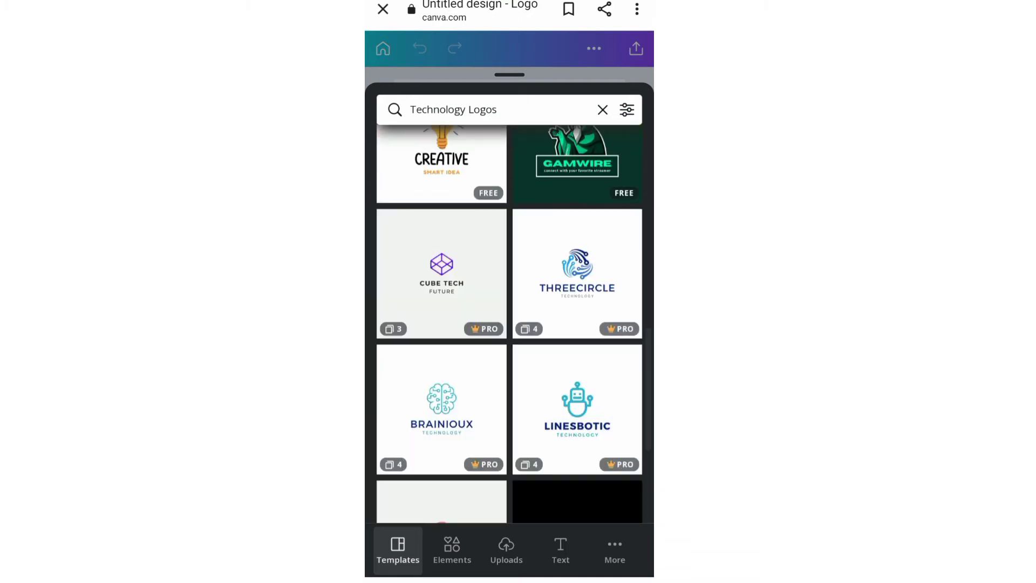
scroll(509, 324, down, 2)
scroll(509, 324, down, 1)
scroll(509, 323, down, 1)
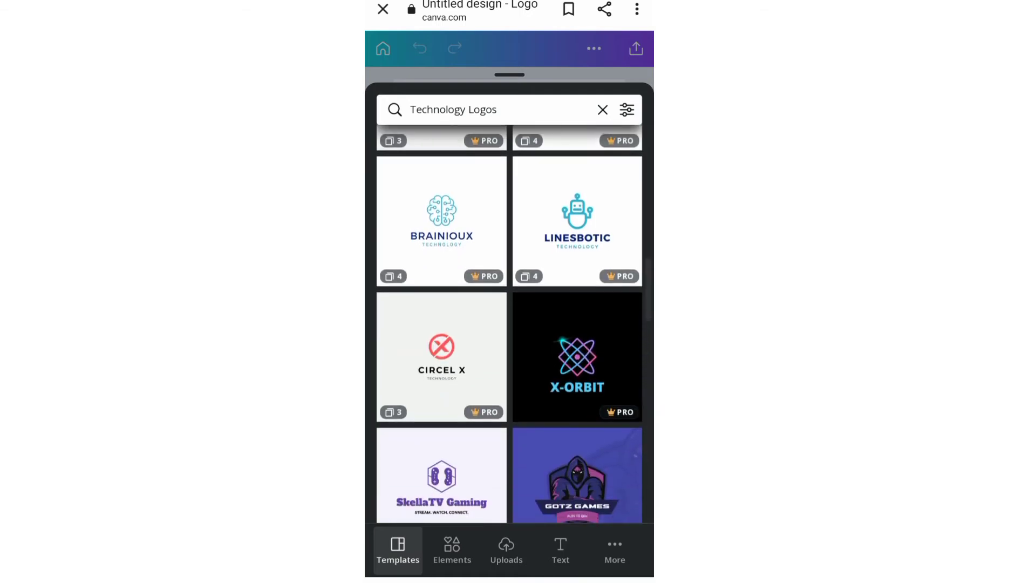
scroll(509, 324, down, 1)
scroll(509, 324, down, 1)
scroll(509, 324, down, 2)
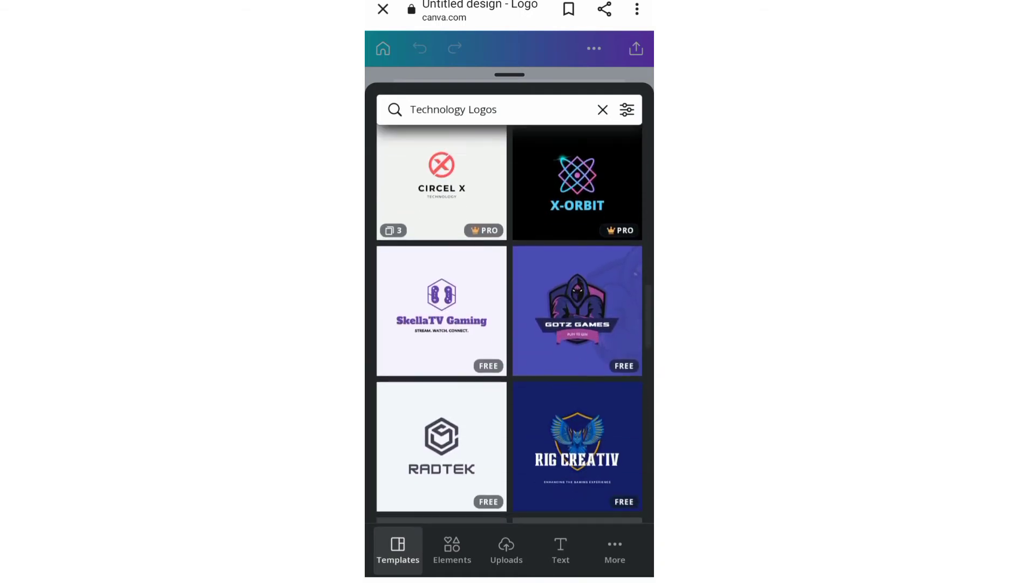
scroll(509, 323, down, 1)
scroll(509, 324, down, 1)
scroll(509, 324, down, 2)
scroll(509, 324, down, 1)
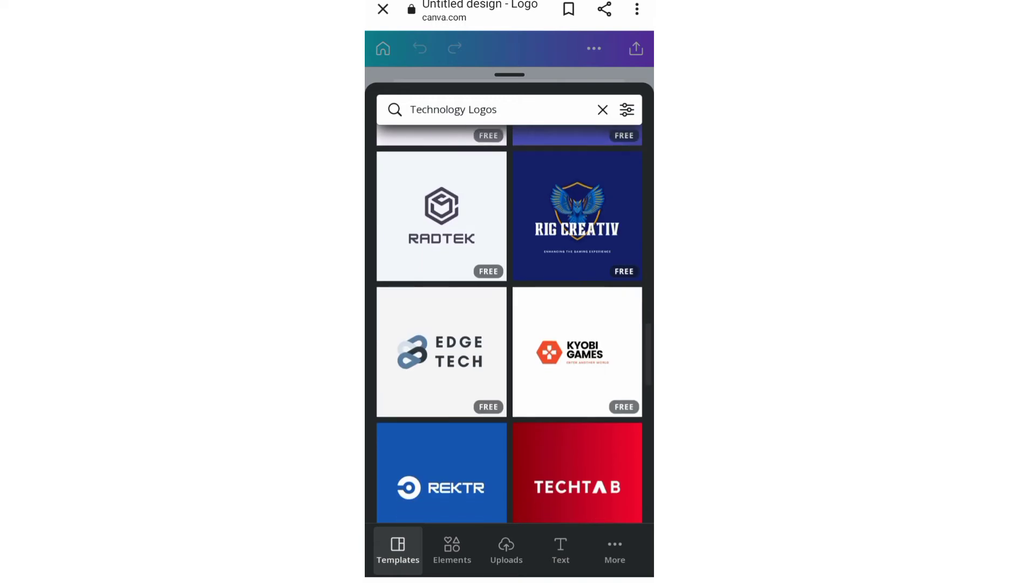
scroll(509, 324, down, 3)
scroll(509, 323, down, 2)
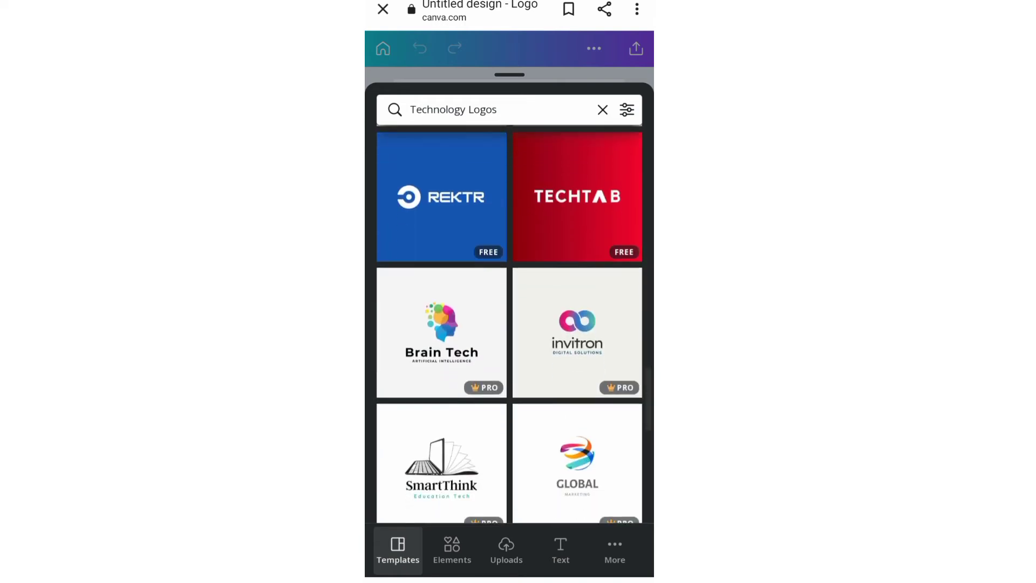
scroll(509, 324, down, 1)
scroll(509, 324, down, 3)
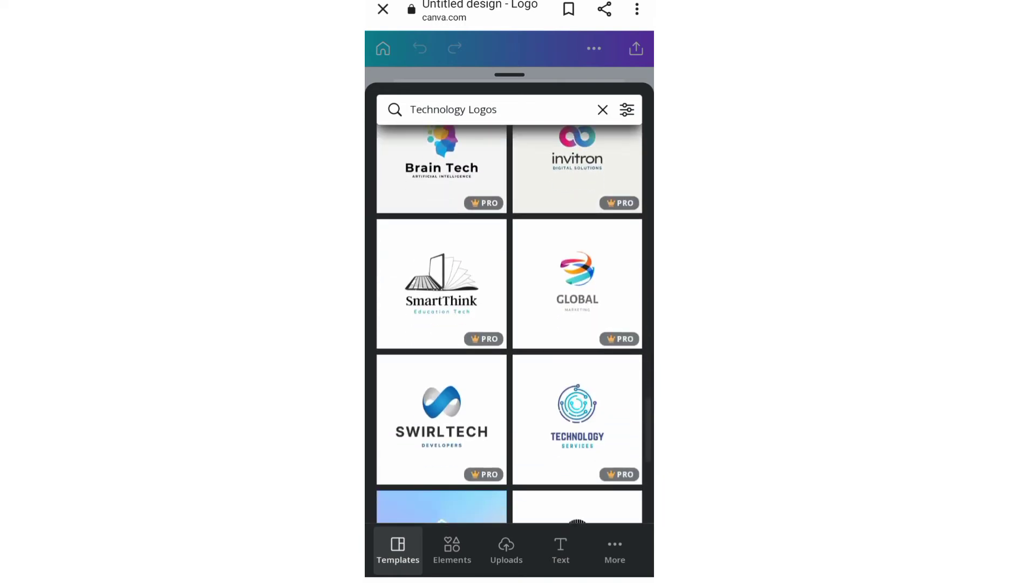
scroll(509, 324, up, 1)
scroll(509, 324, up, 6)
scroll(509, 324, up, 1)
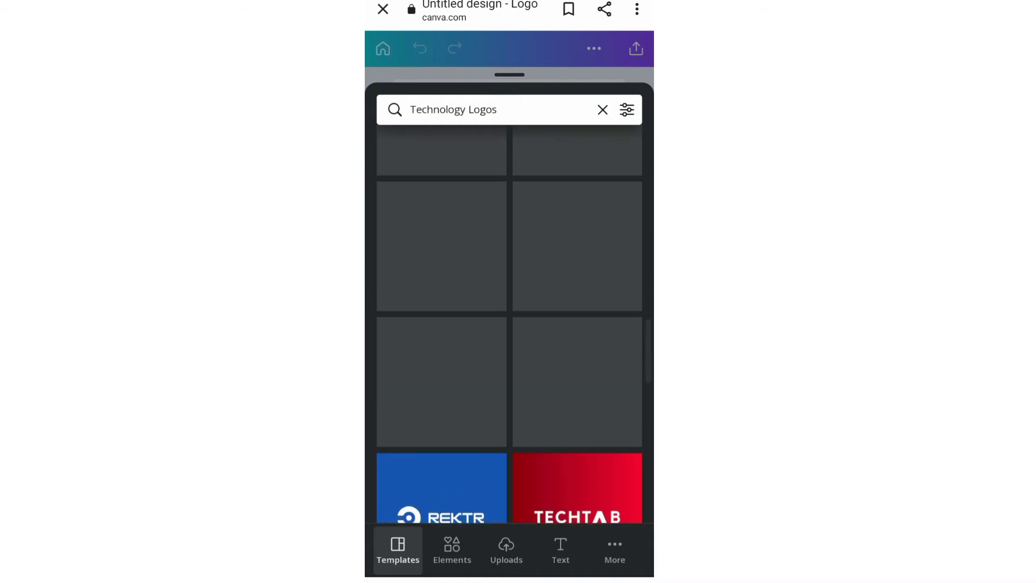
scroll(509, 324, down, 2)
scroll(509, 324, up, 1)
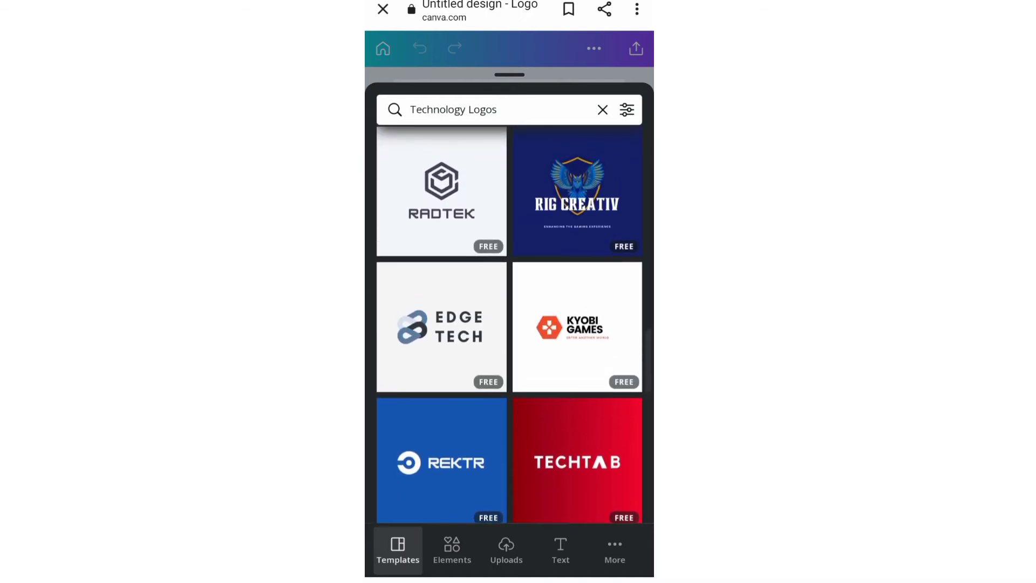
scroll(509, 323, up, 3)
scroll(508, 324, up, 3)
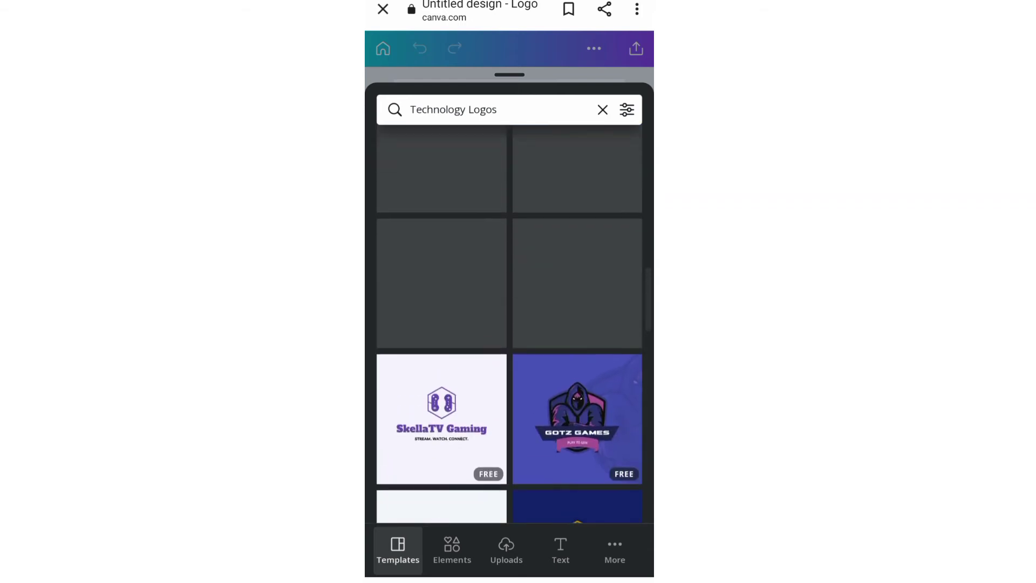
scroll(509, 324, up, 3)
scroll(509, 324, up, 2)
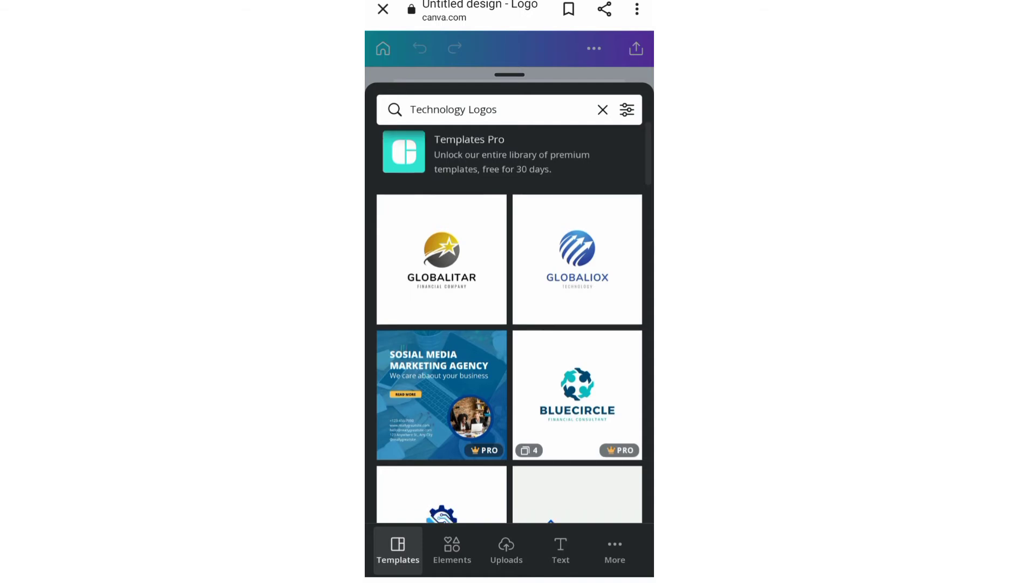
scroll(509, 324, down, 2)
scroll(509, 324, down, 2)
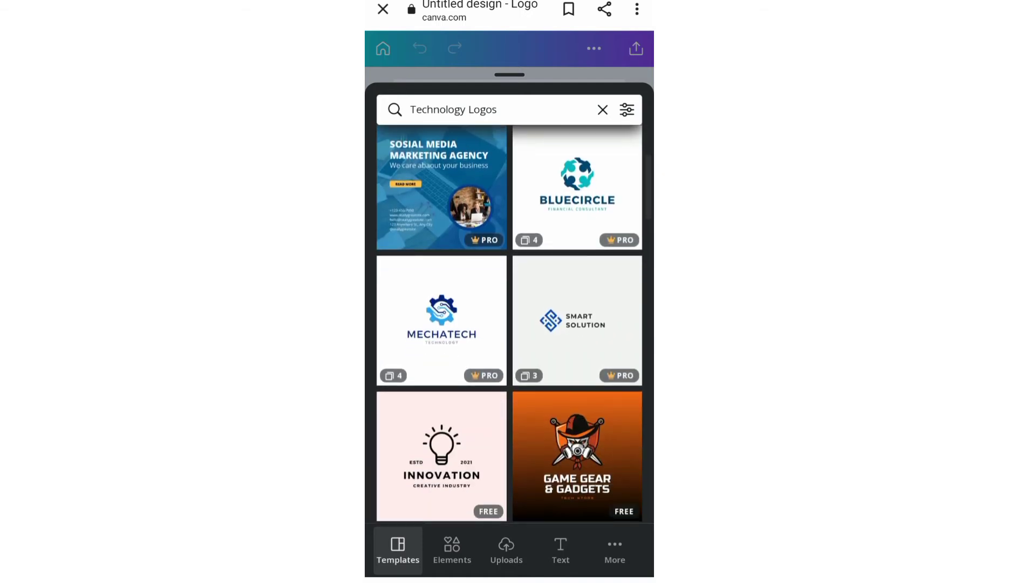
scroll(509, 324, up, 3)
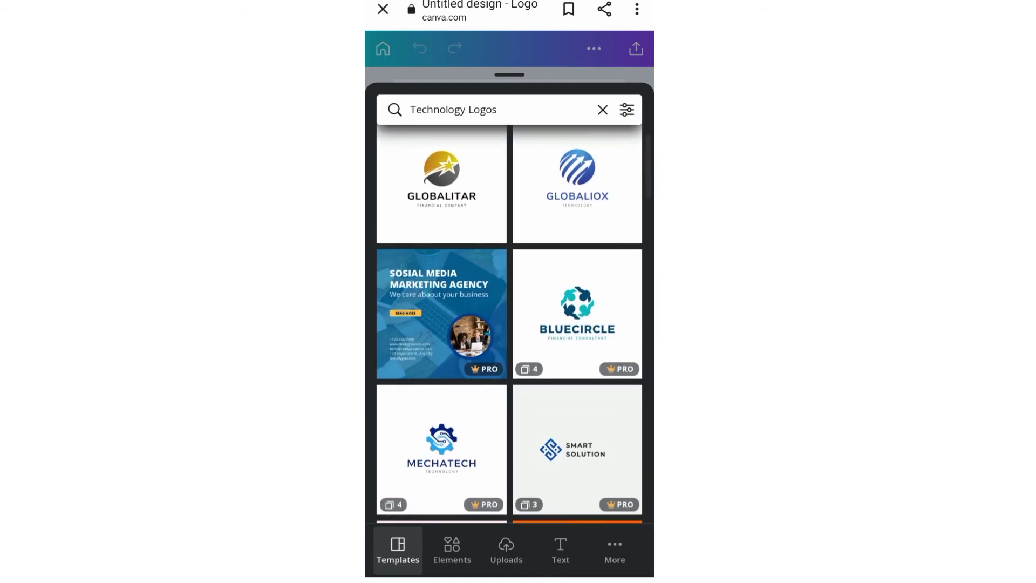
scroll(509, 324, down, 2)
scroll(509, 324, down, 2)
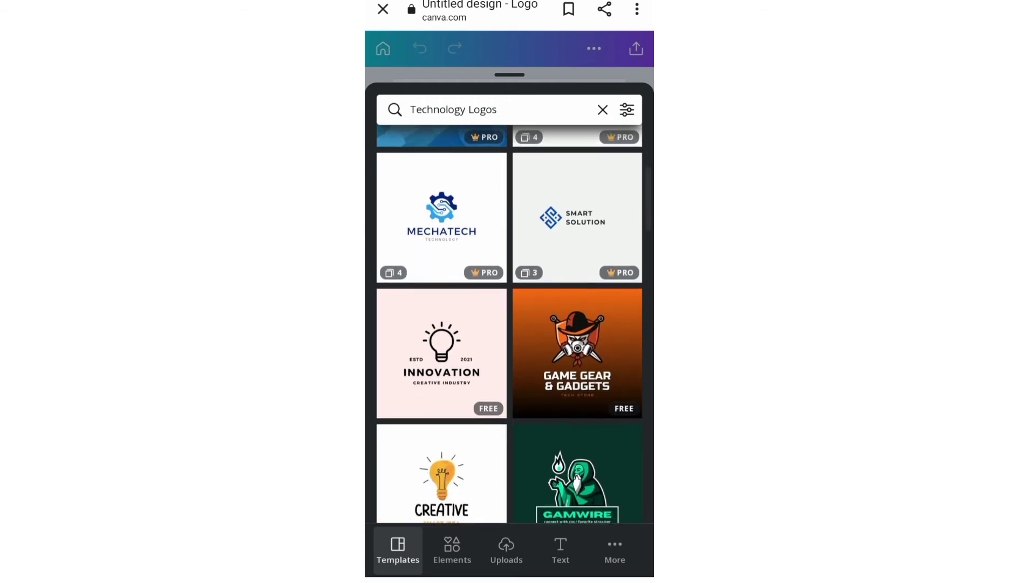
scroll(509, 324, down, 2)
scroll(509, 324, down, 2)
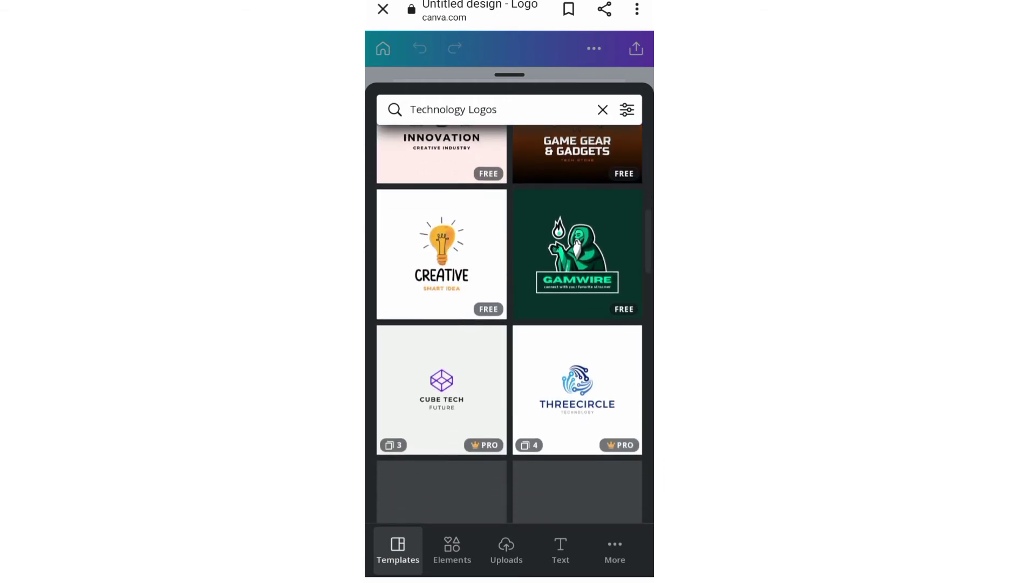
scroll(509, 324, down, 1)
scroll(509, 324, down, 2)
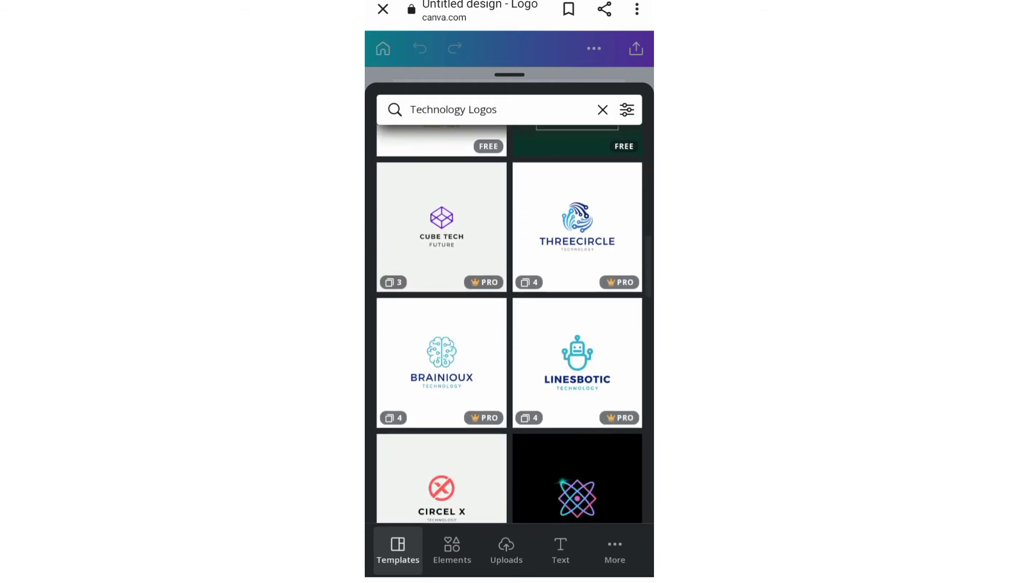
scroll(509, 324, down, 2)
scroll(508, 324, down, 2)
scroll(509, 323, down, 3)
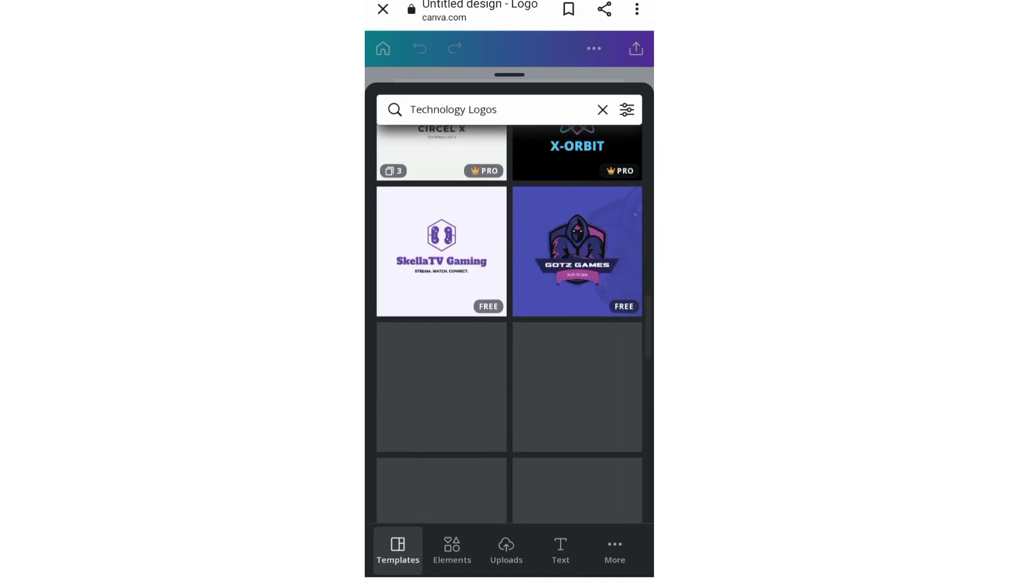
scroll(509, 324, down, 3)
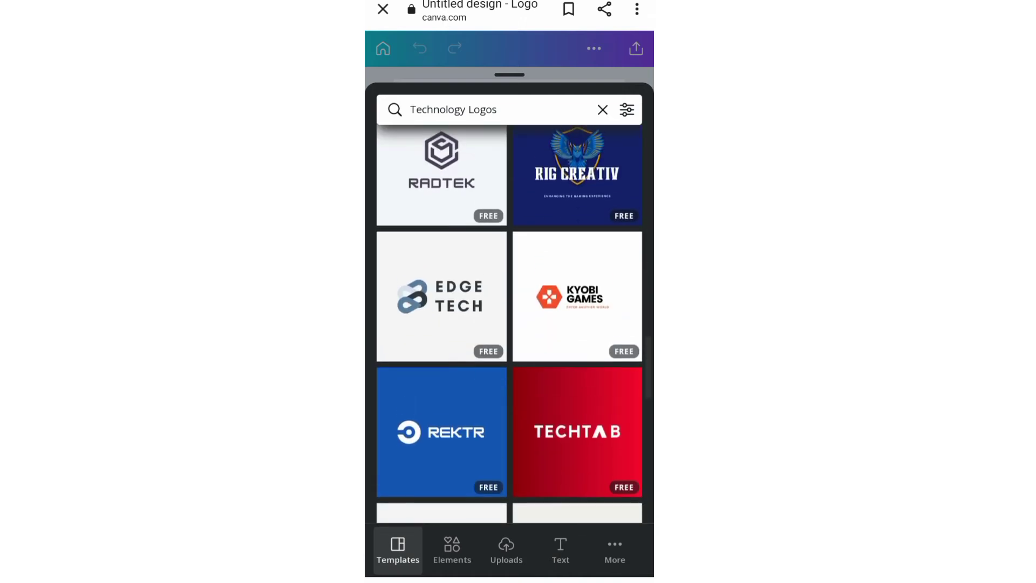
scroll(509, 324, up, 1)
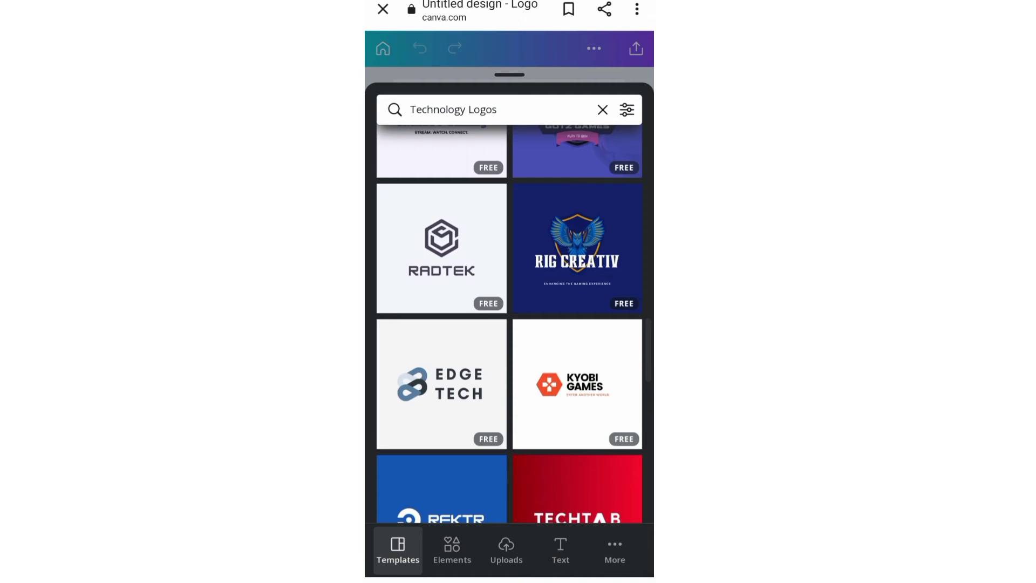
click(442, 248)
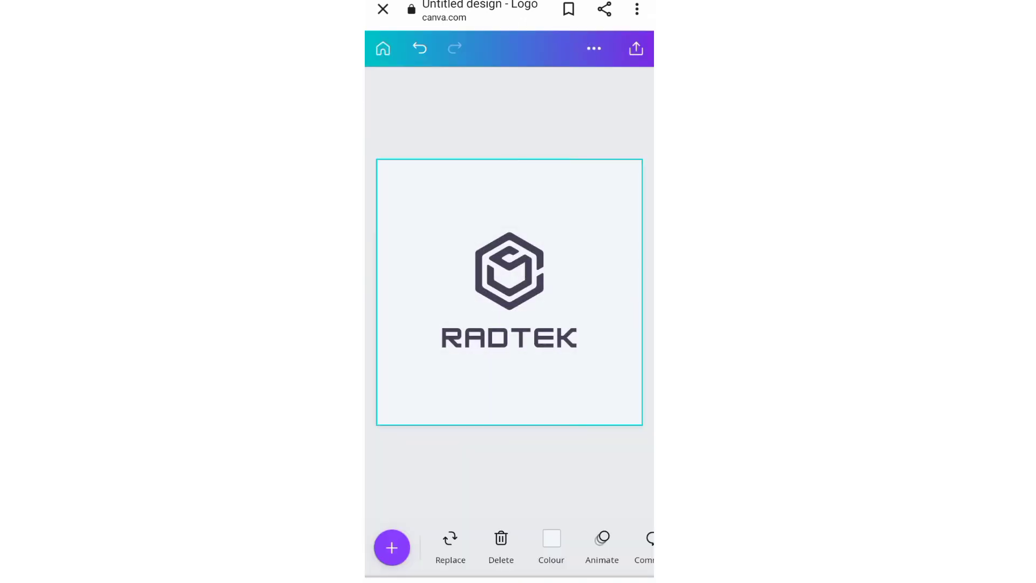
Ungroup the RADTEK logo into its separate parts.
click(508, 270)
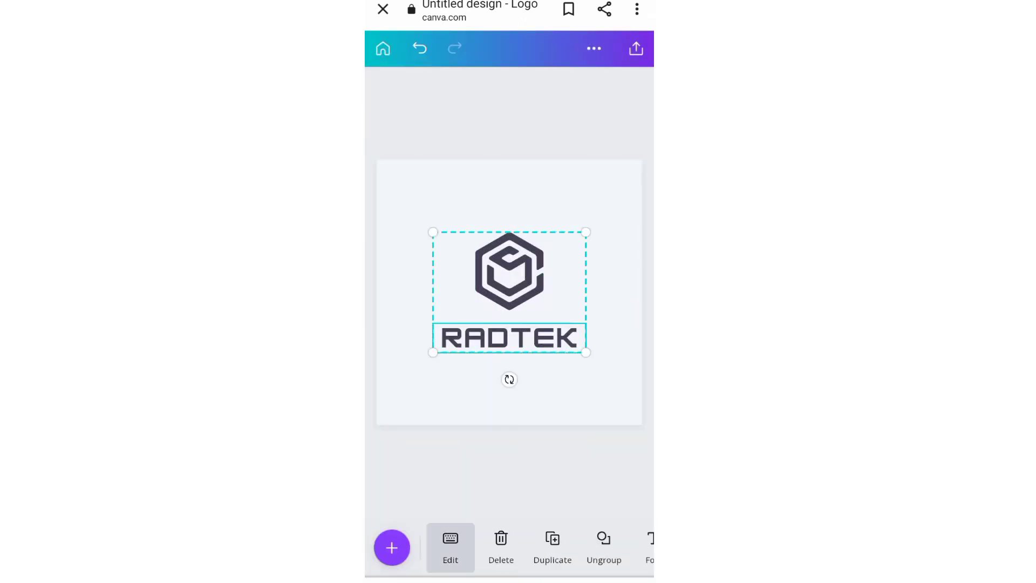
click(604, 546)
drag(604, 546, 390, 546)
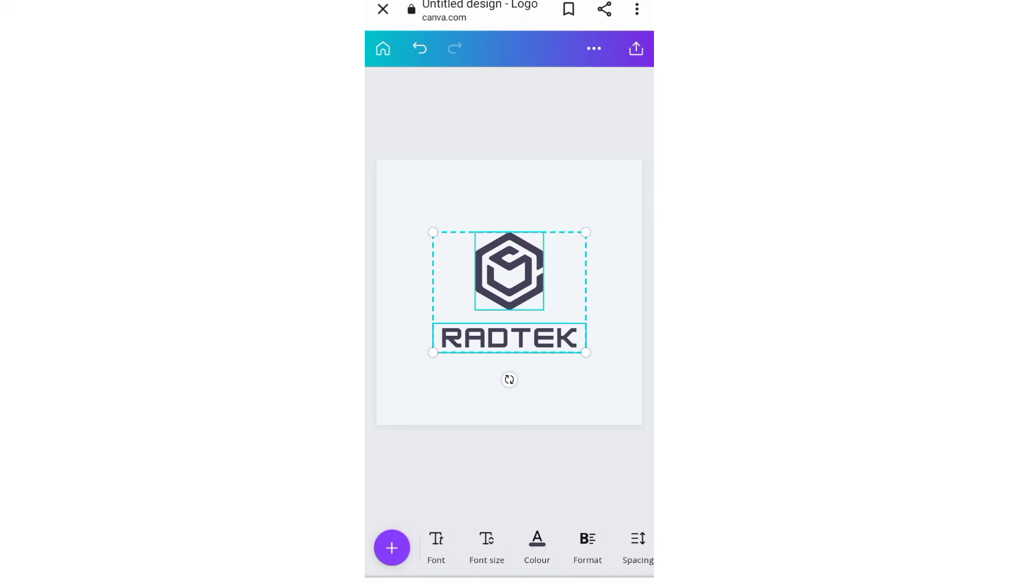
scroll(510, 546, left, 2)
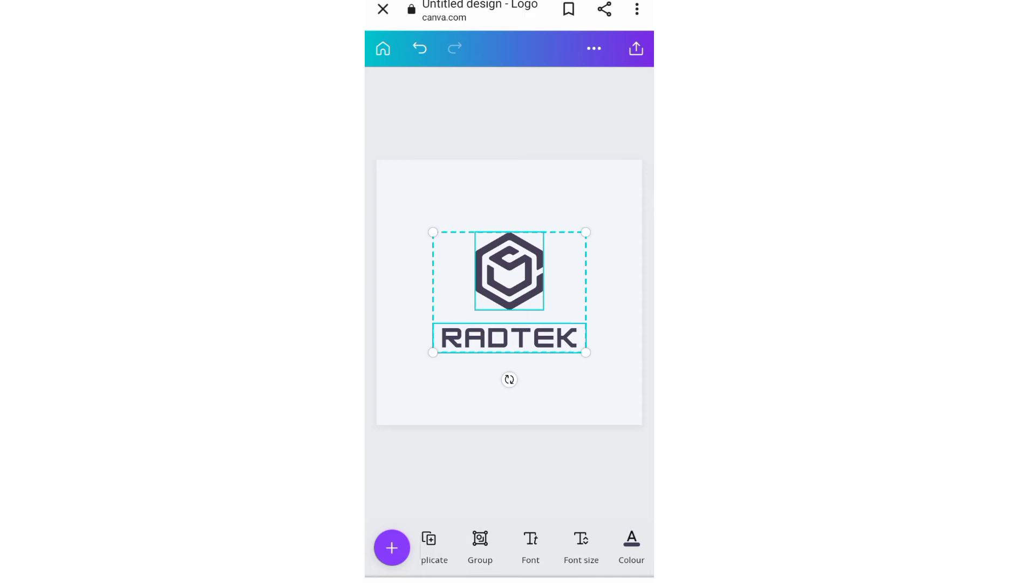
click(509, 399)
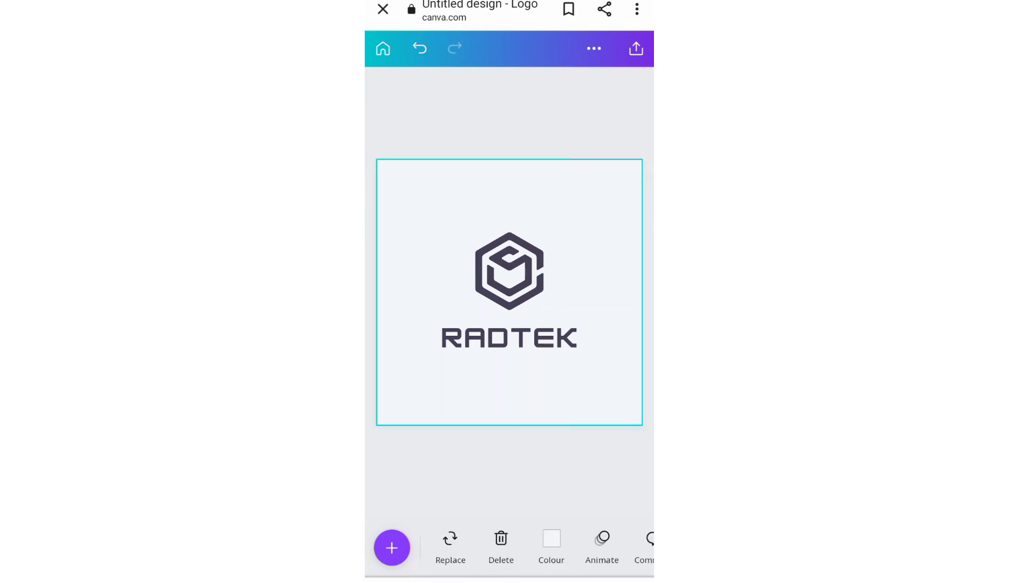
Replace the RADTEK wording with T4 TECH in capital letters.
click(510, 338)
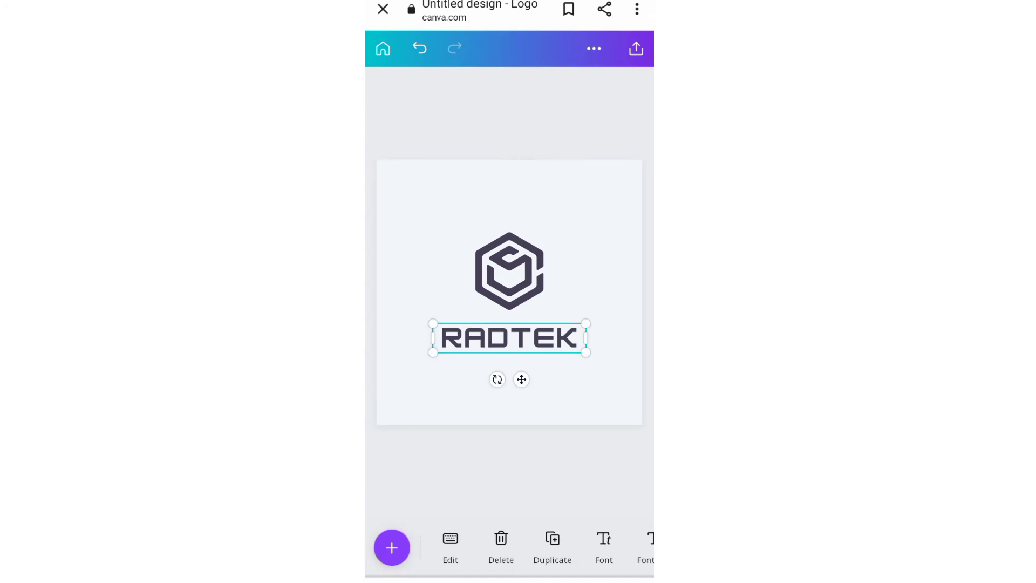
click(451, 545)
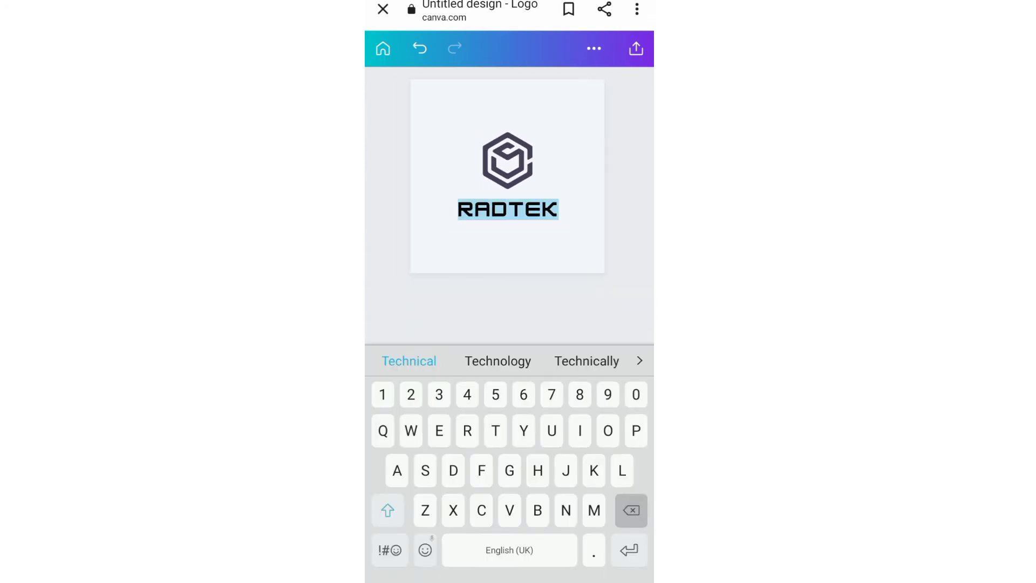
key(BackSpace)
double_click(388, 510)
text(T)
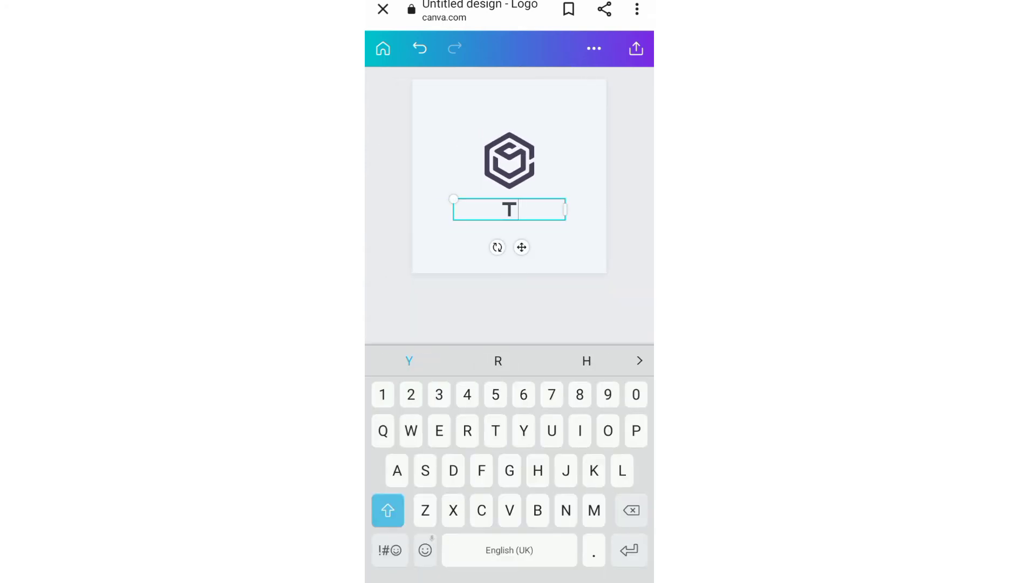
text(4)
key(BackSpace)
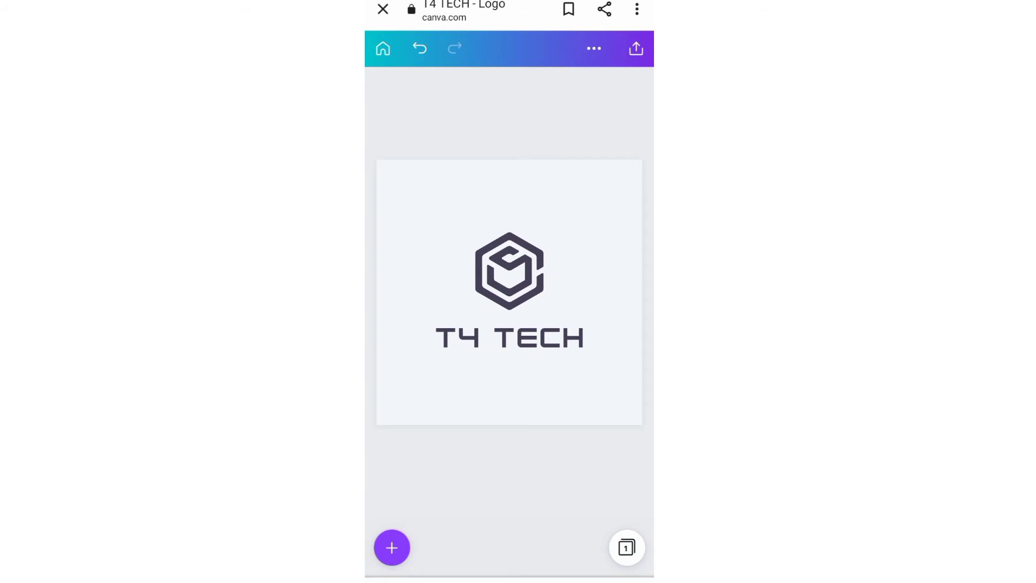
Enlarge the T4 TECH text to font size 40 and nudge it slightly lower.
click(509, 338)
drag(594, 545, 468, 551)
drag(465, 550, 482, 550)
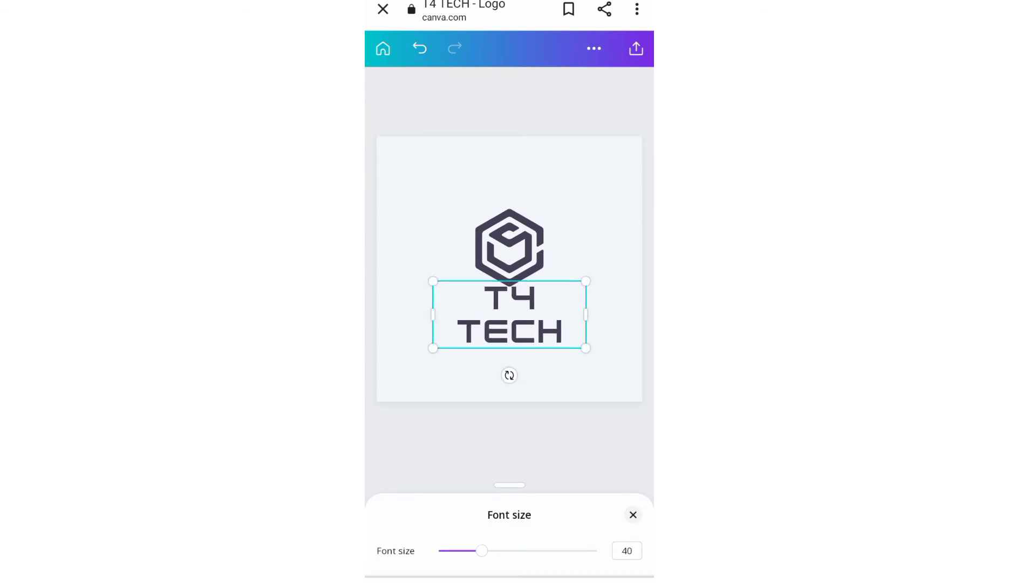
drag(510, 319, 510, 330)
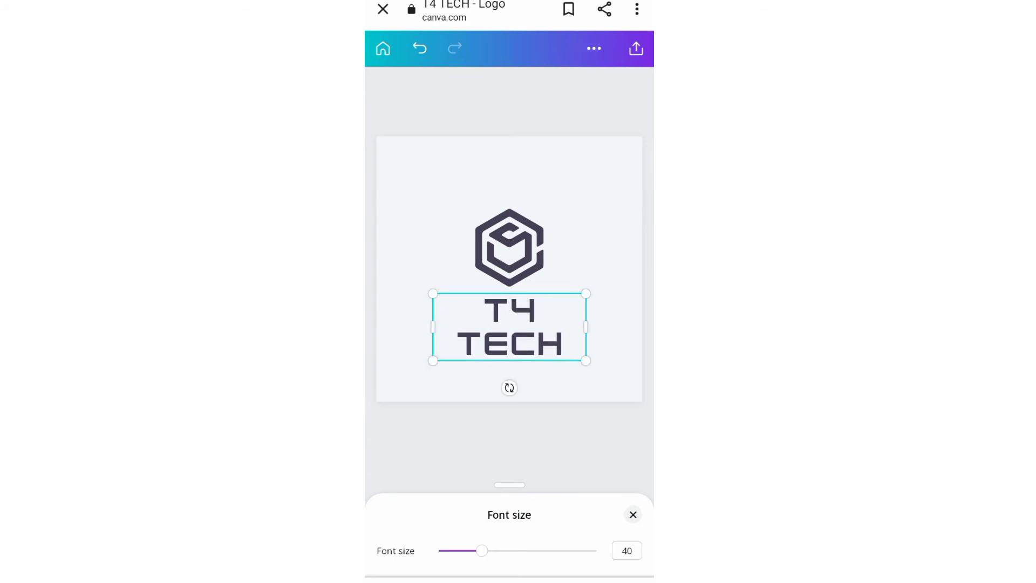
click(633, 514)
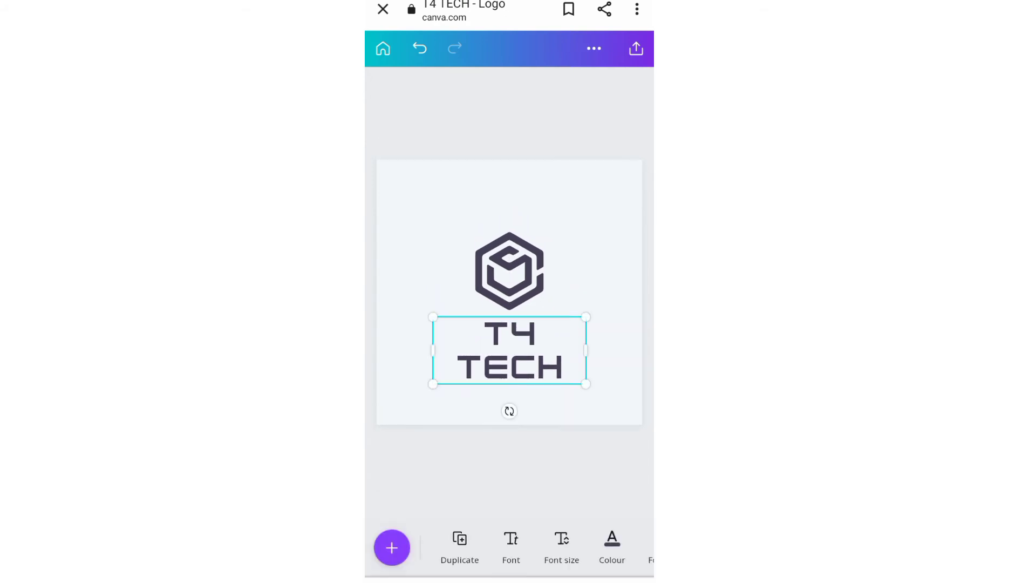
Try the Aileron and Alice fonts, then settle on Anton for T4 TECH.
click(511, 545)
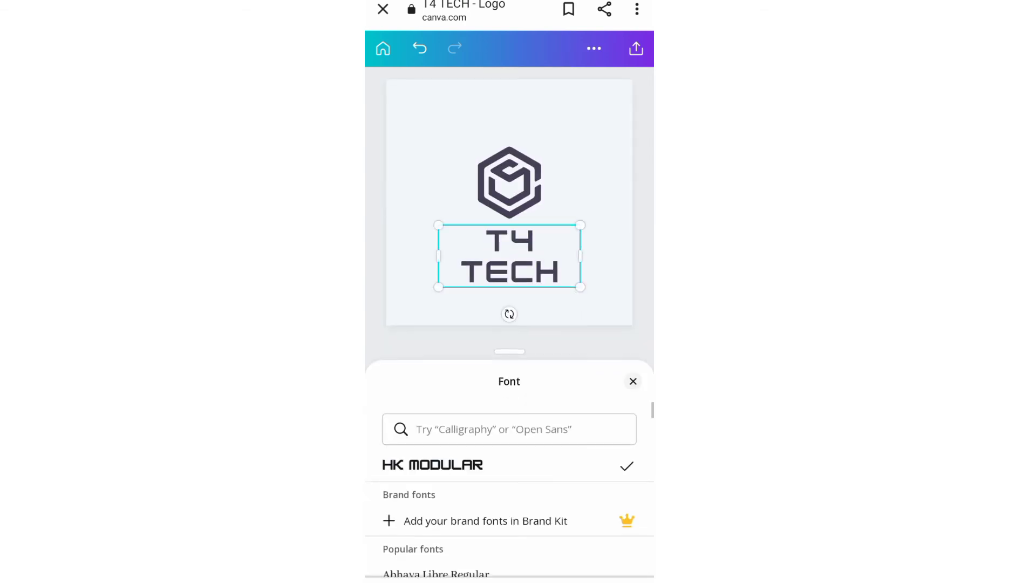
scroll(509, 486, down, 2)
click(424, 514)
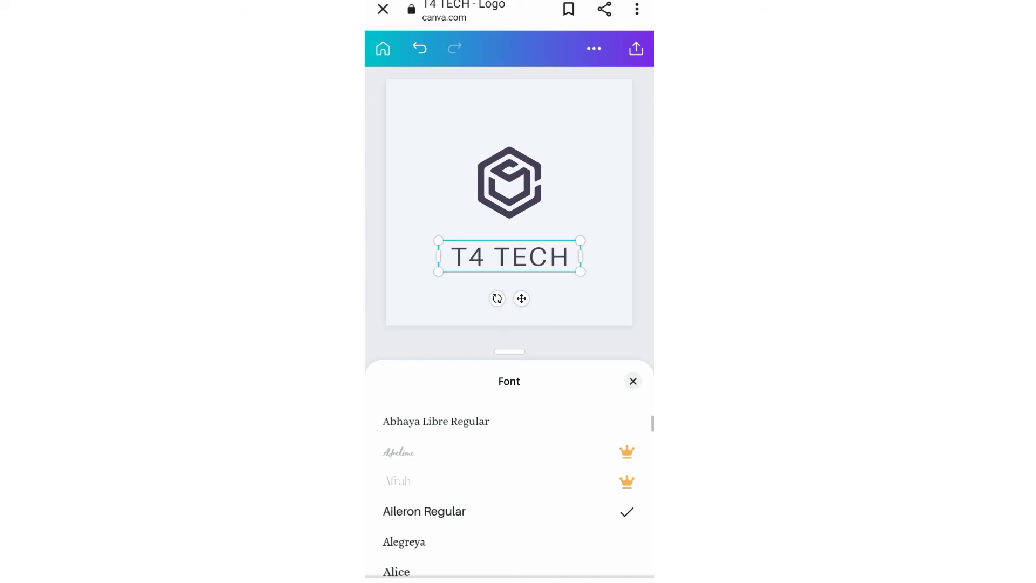
scroll(509, 485, down, 1)
click(396, 502)
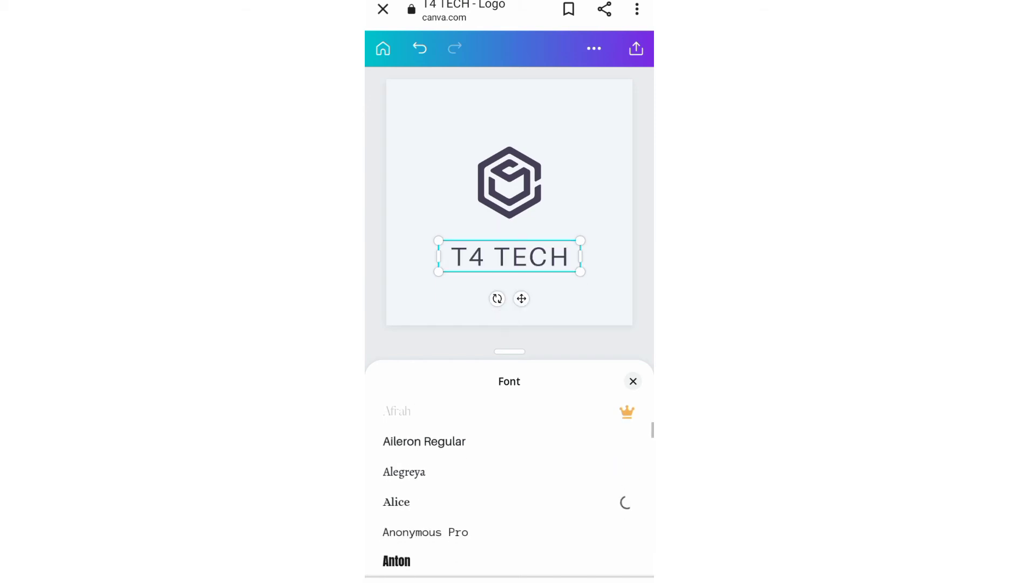
scroll(510, 486, down, 1)
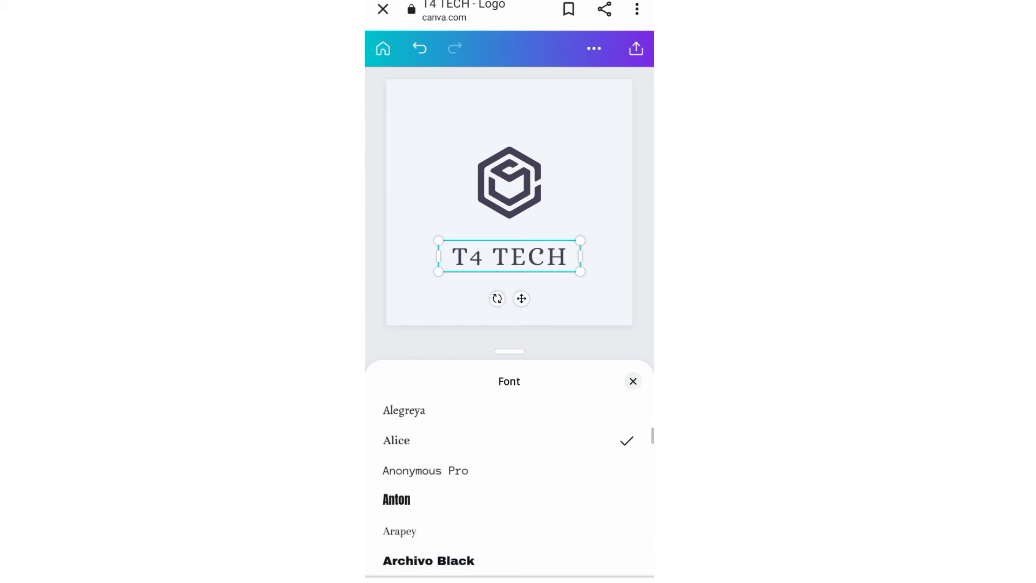
click(397, 500)
scroll(510, 486, down, 1)
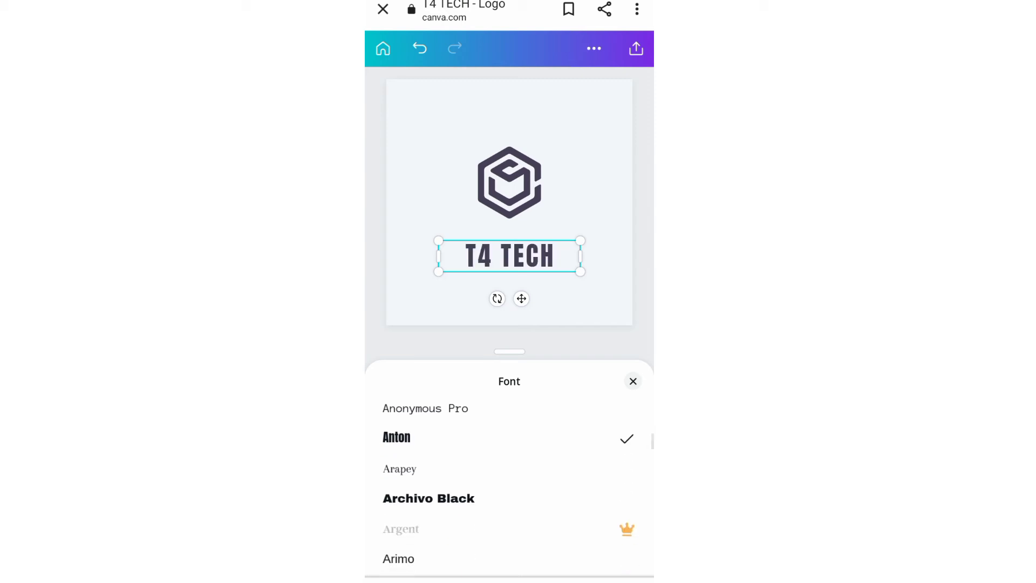
click(634, 381)
Reduce T4 TECH's letter spacing to 58 after glancing at the Format options.
drag(612, 548, 525, 548)
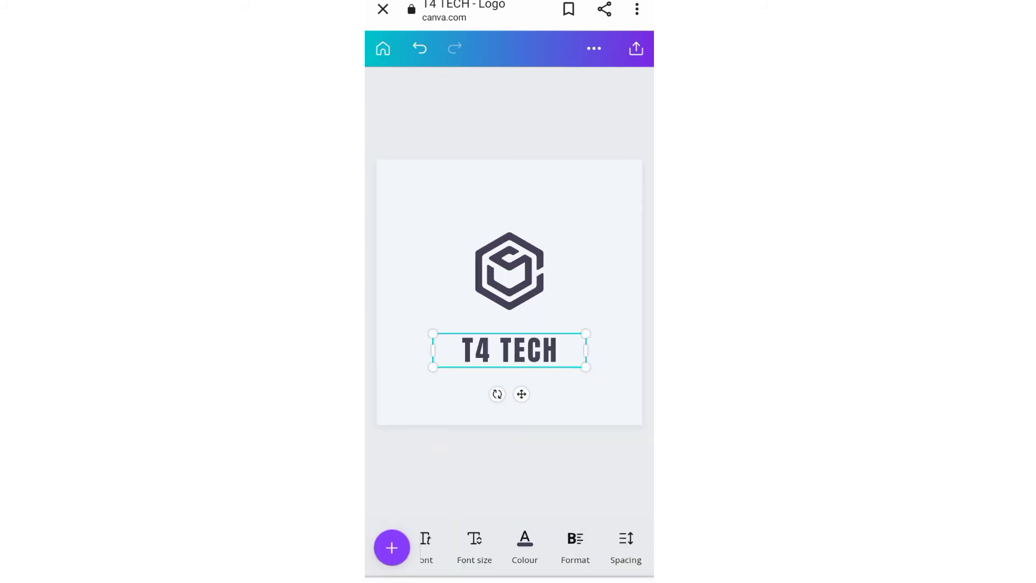
click(575, 546)
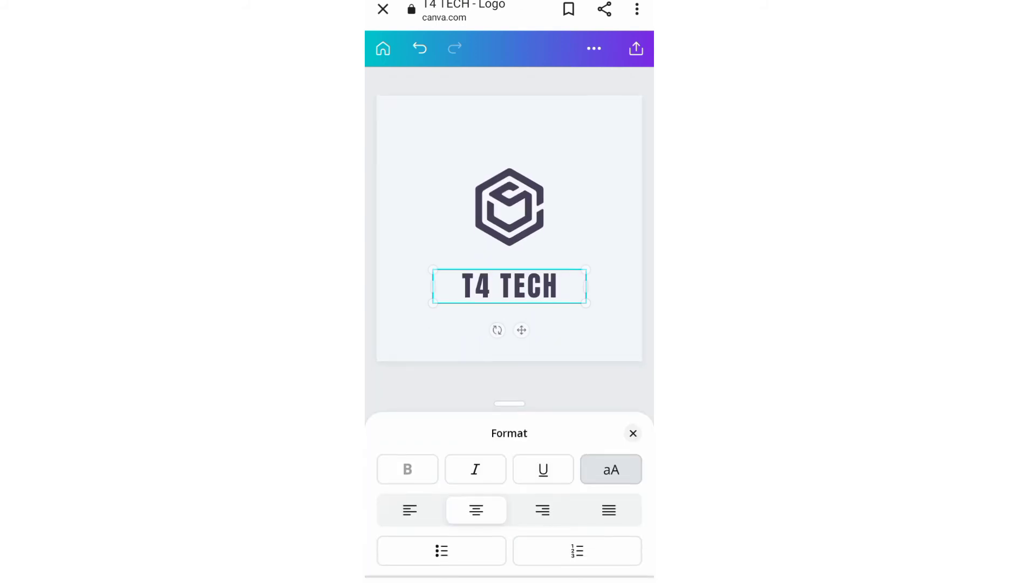
click(633, 434)
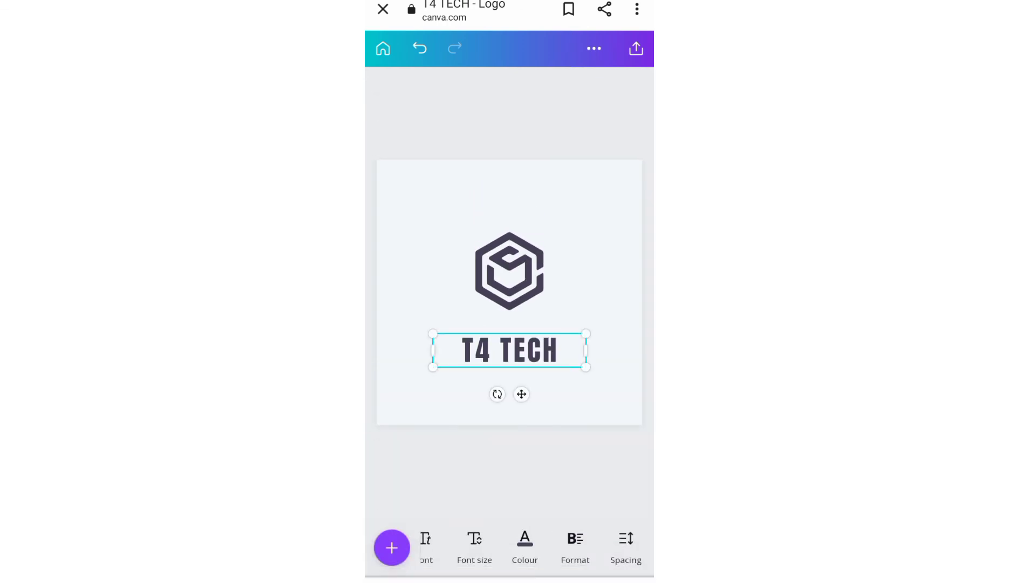
drag(626, 547, 538, 548)
click(538, 546)
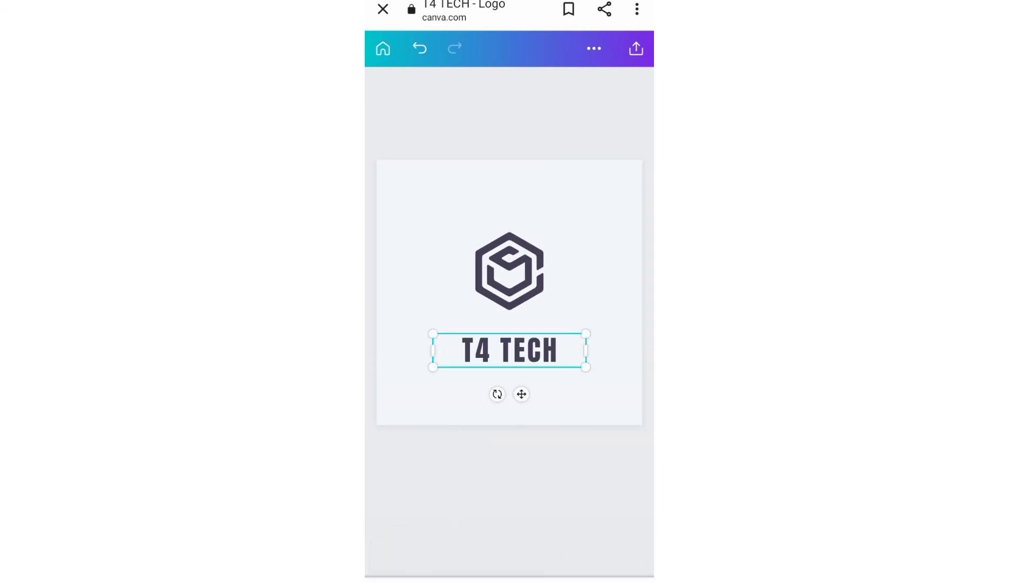
mouse_move(498, 471)
mouse_down()
mouse_move(502, 501)
mouse_move(496, 470)
mouse_up()
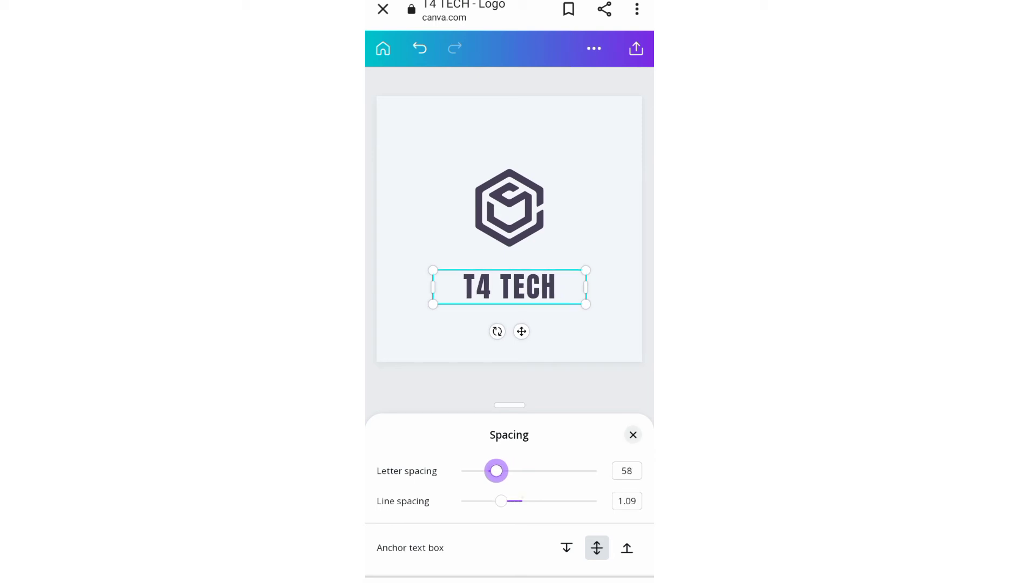
click(633, 434)
drag(593, 548, 514, 548)
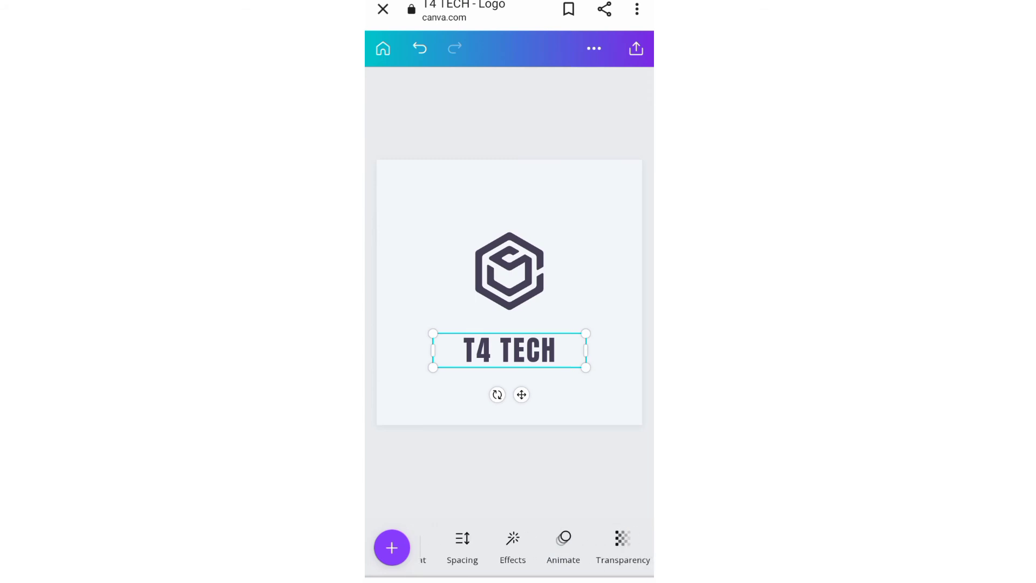
click(510, 546)
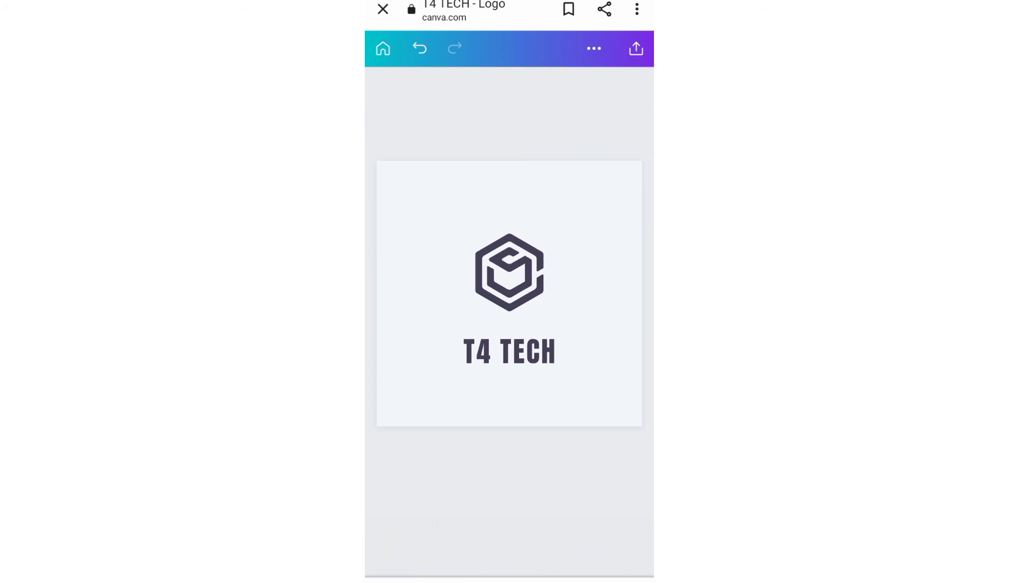
Give T4 TECH the Lift effect after trying Hollow and Splice, then raise it slightly.
click(456, 550)
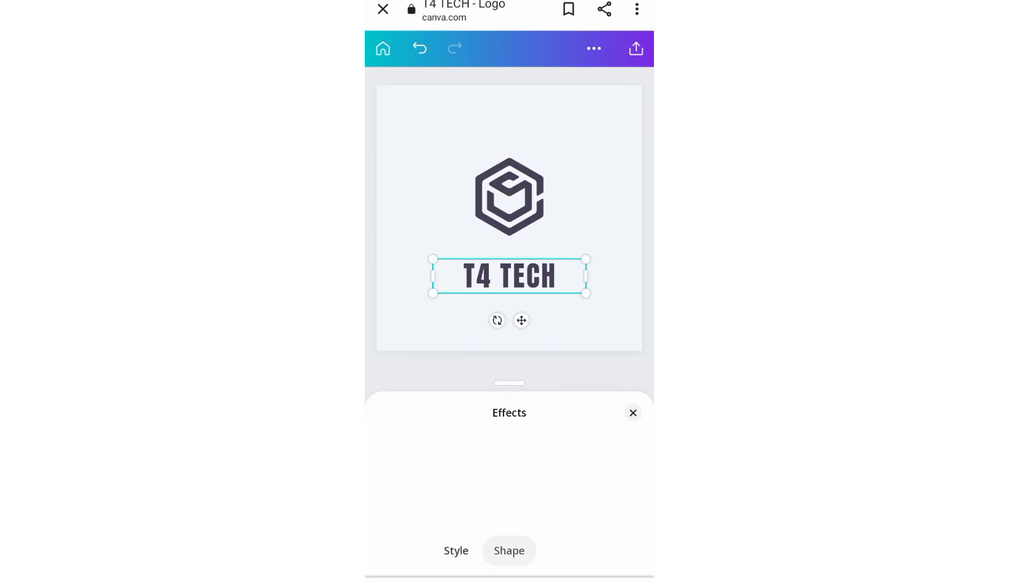
click(569, 469)
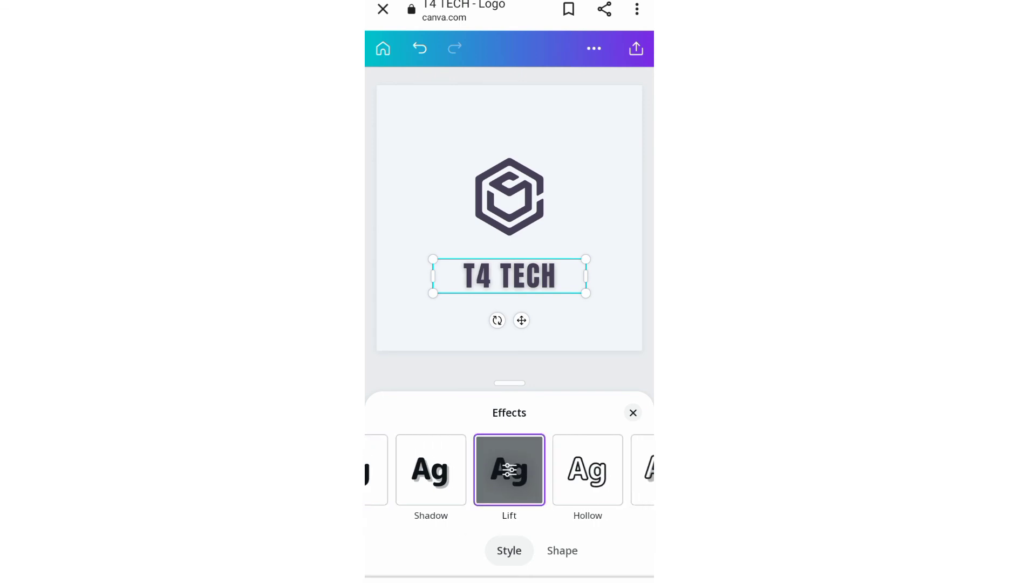
click(587, 469)
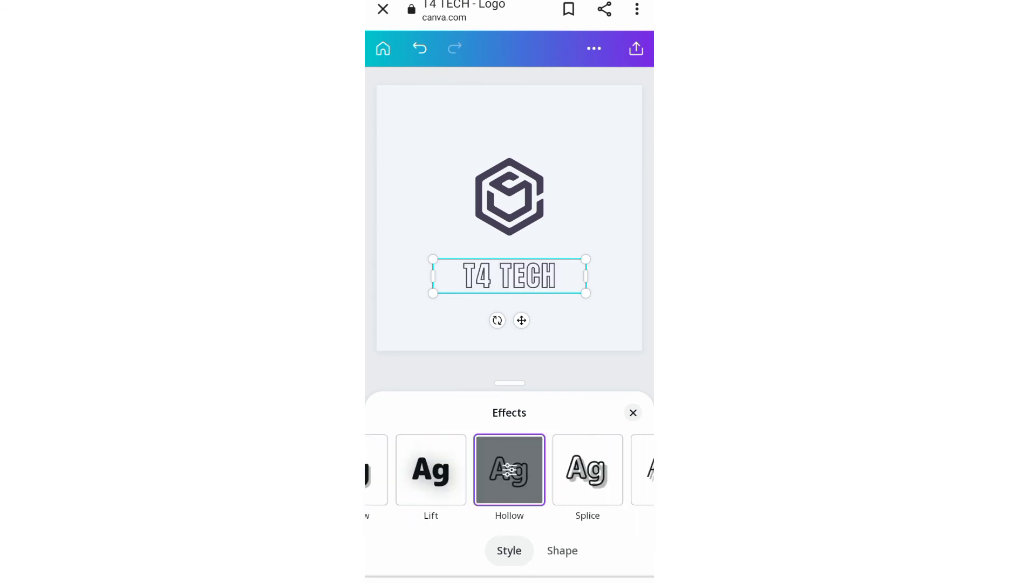
click(588, 470)
drag(486, 470, 610, 470)
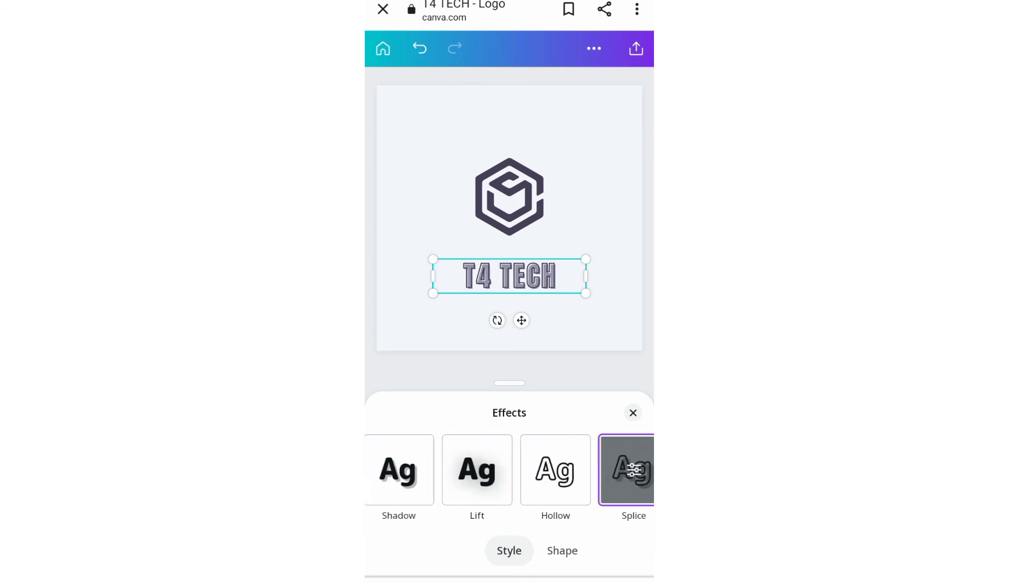
click(477, 470)
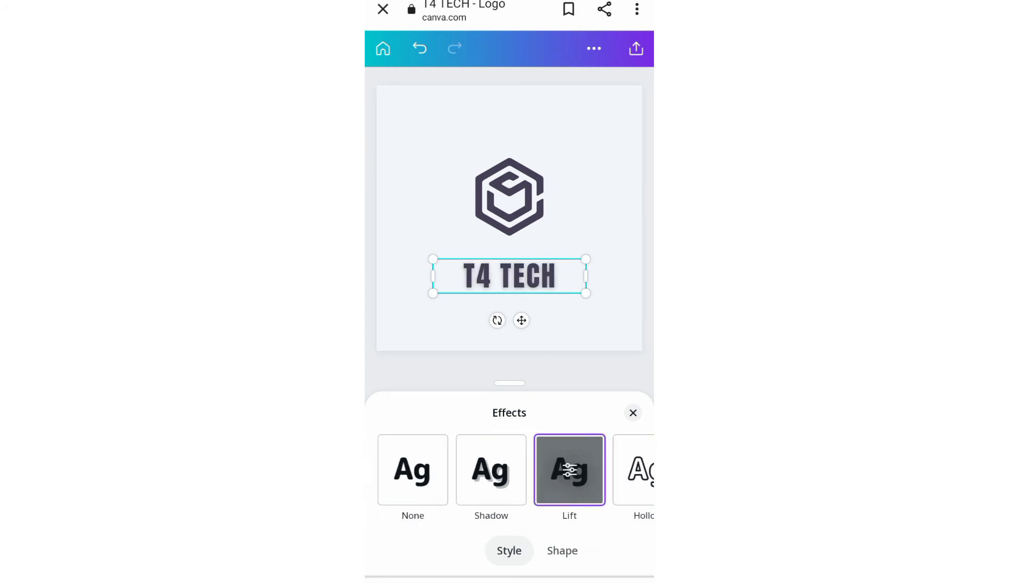
click(634, 412)
drag(510, 351, 509, 340)
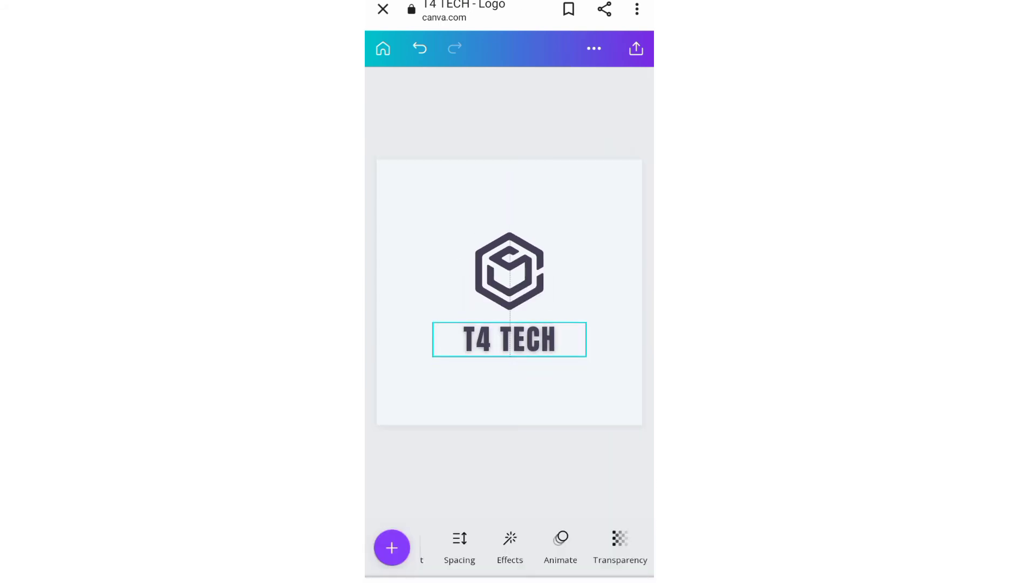
Deselect the text and briefly view, then dismiss, the design's options menu.
click(509, 399)
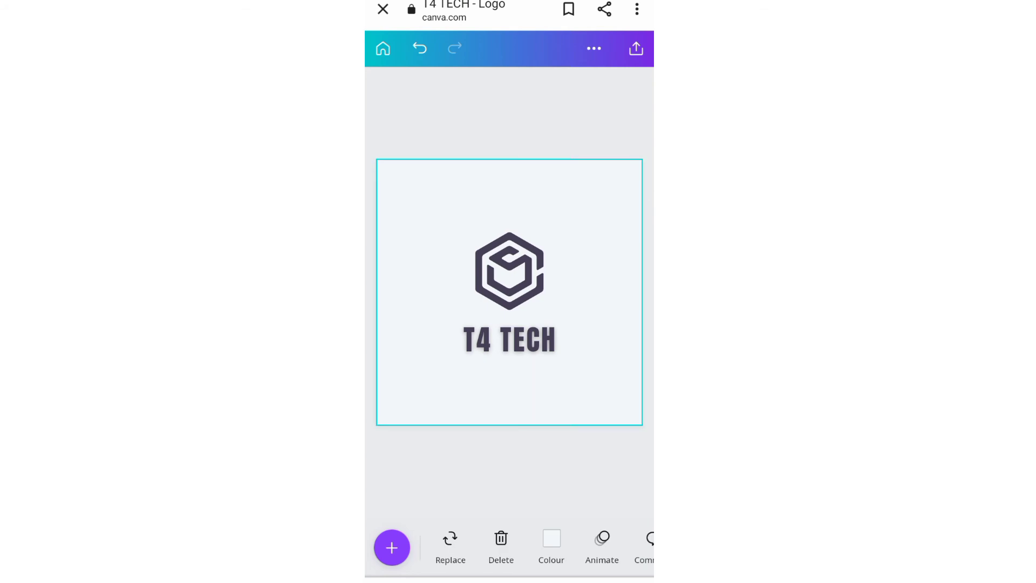
mouse_move(594, 545)
mouse_down()
mouse_move(461, 545)
mouse_move(602, 545)
mouse_up()
click(594, 48)
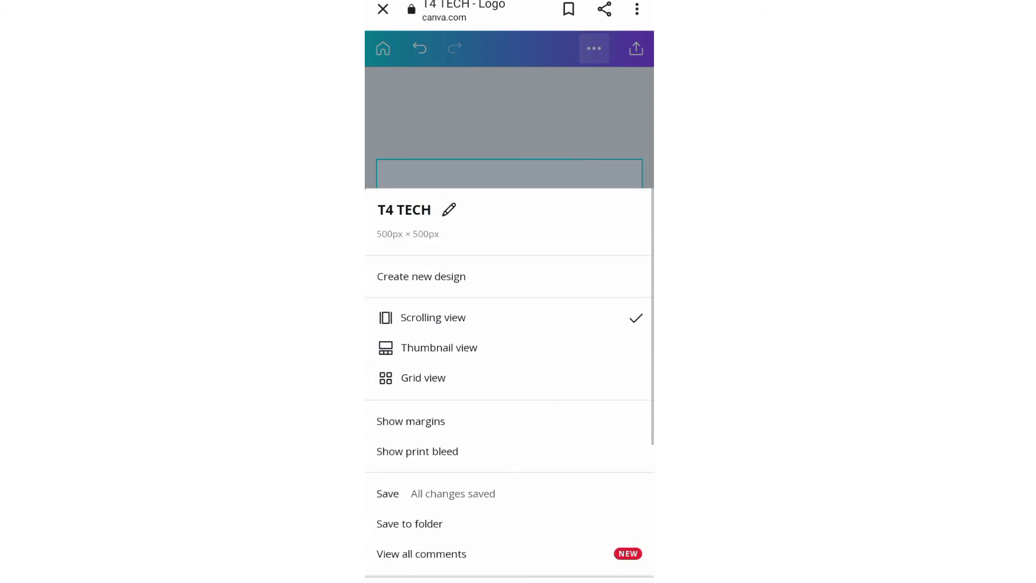
key(Escape)
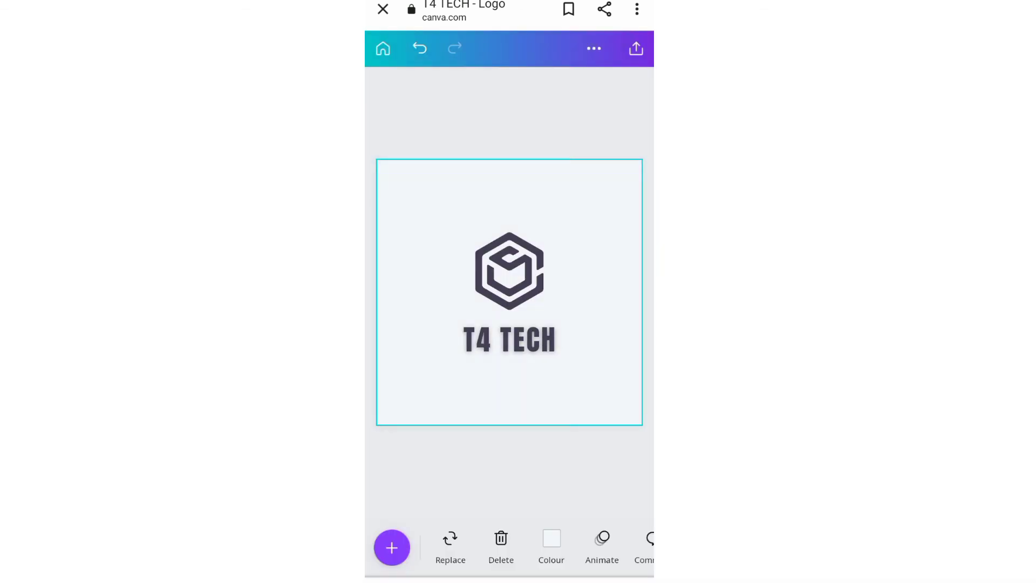
Move the hexagon cube icon down toward T4 TECH, centred horizontally above the text.
click(510, 270)
mouse_move(509, 271)
mouse_down()
mouse_move(502, 284)
mouse_move(495, 276)
mouse_up()
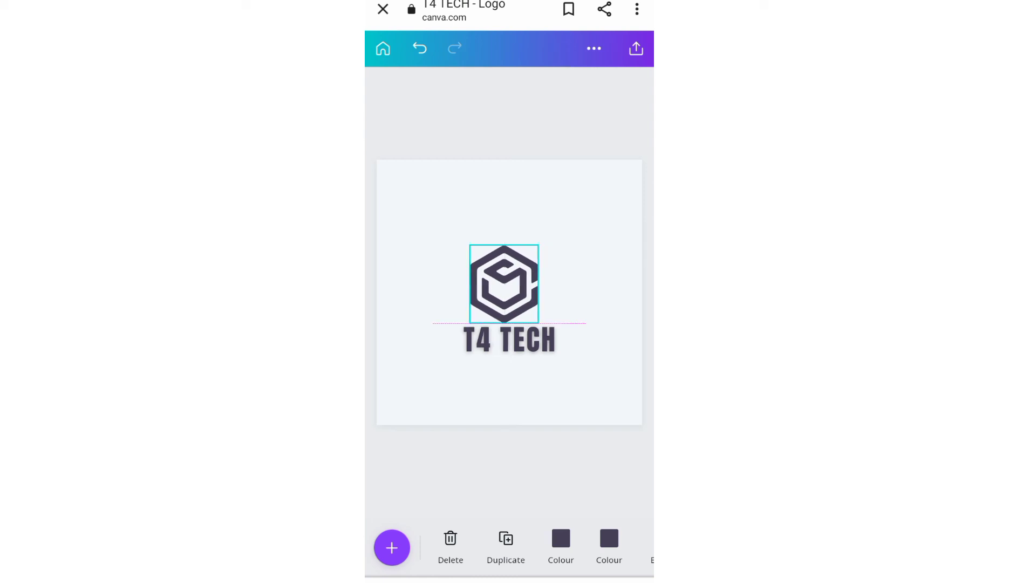
click(496, 343)
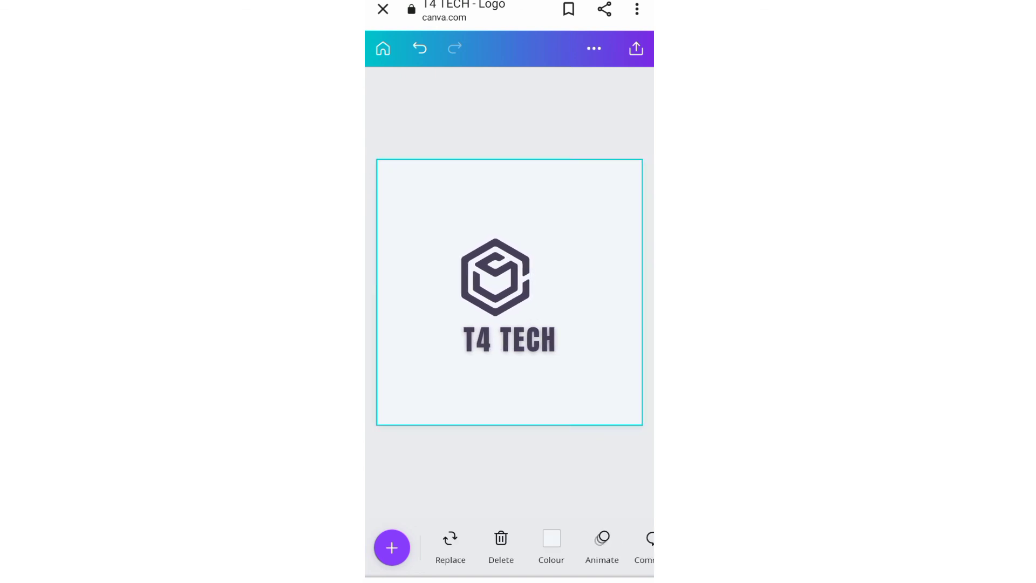
click(496, 277)
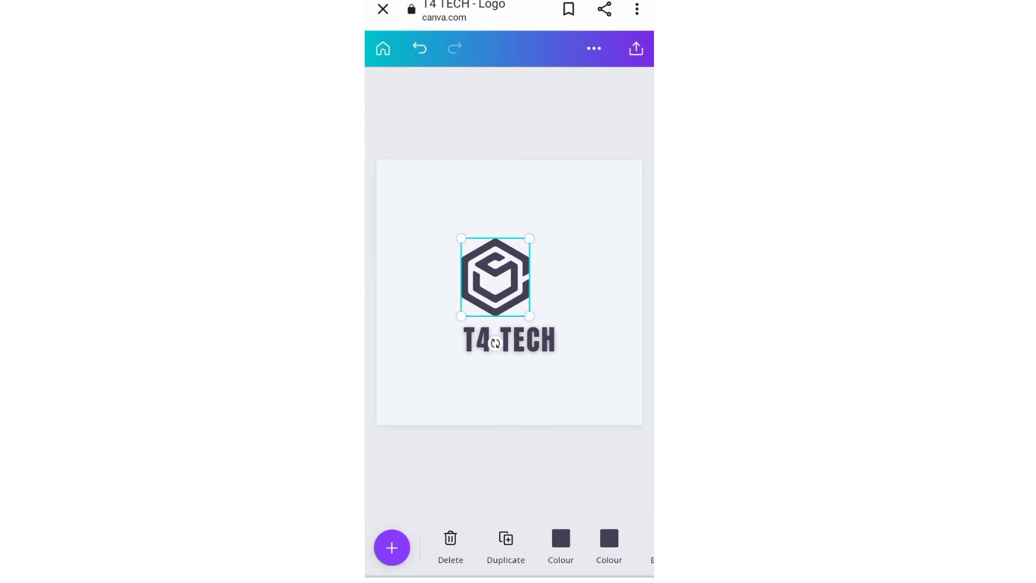
mouse_move(495, 277)
mouse_down()
mouse_move(510, 275)
mouse_move(501, 276)
mouse_up()
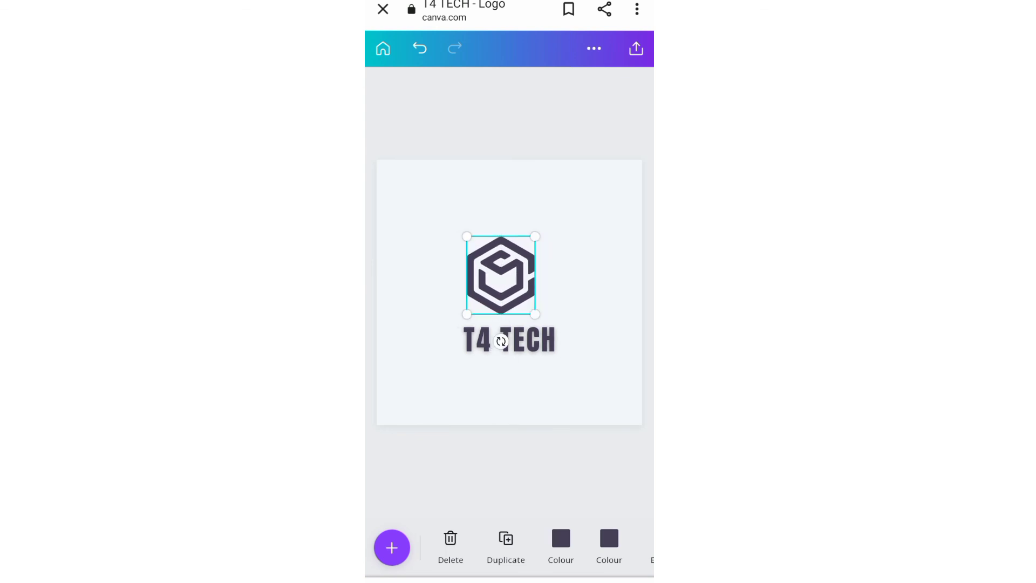
click(509, 389)
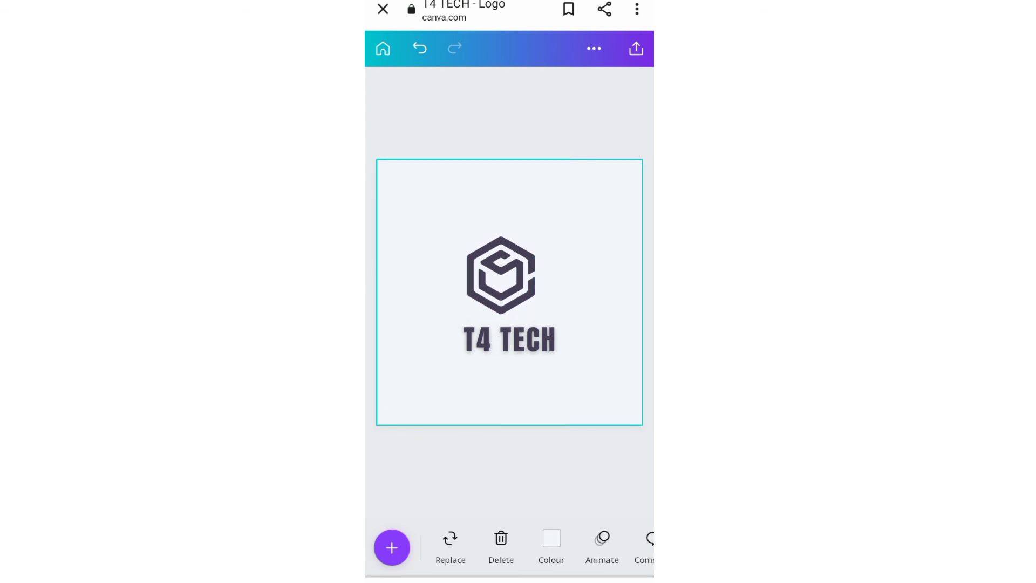
Download the logo with file type JPG, saving it as T4 TECH.jpg.
click(593, 49)
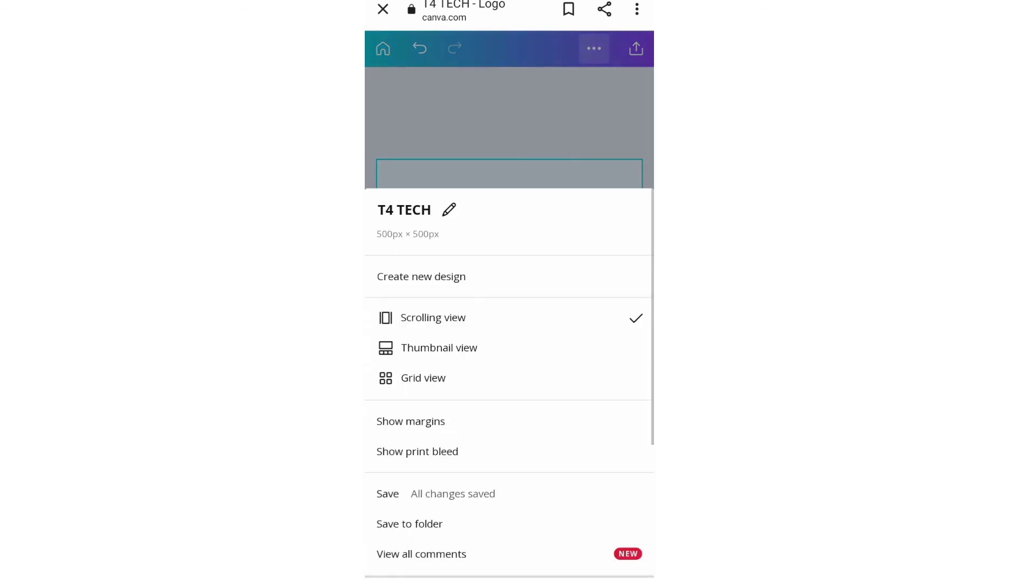
scroll(510, 378, down, 4)
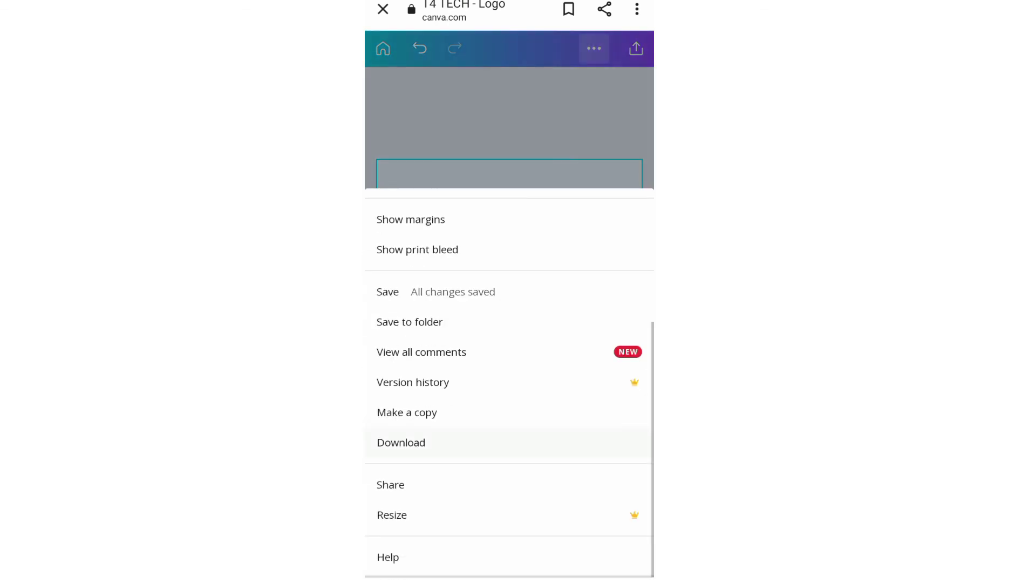
click(402, 442)
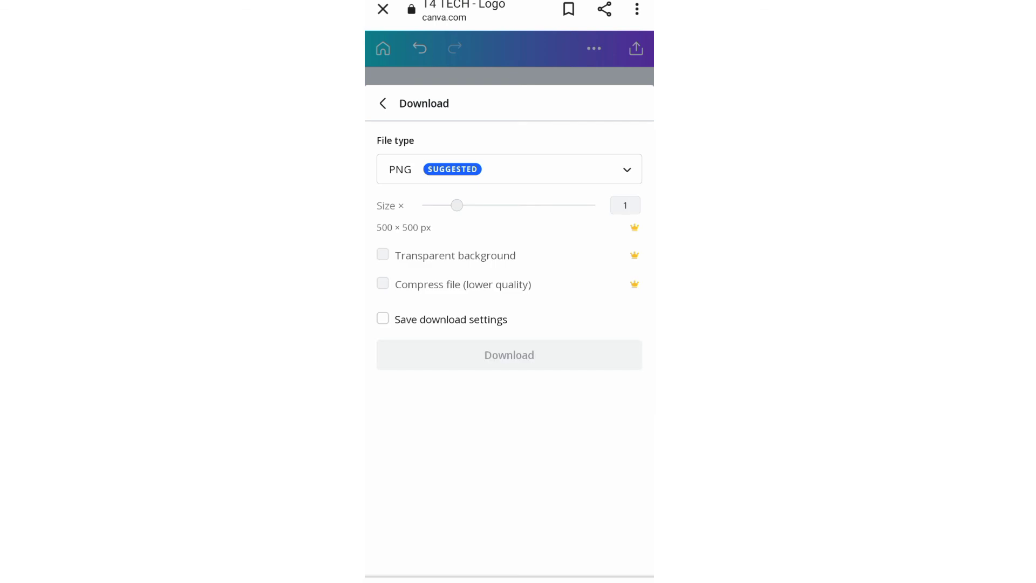
click(510, 169)
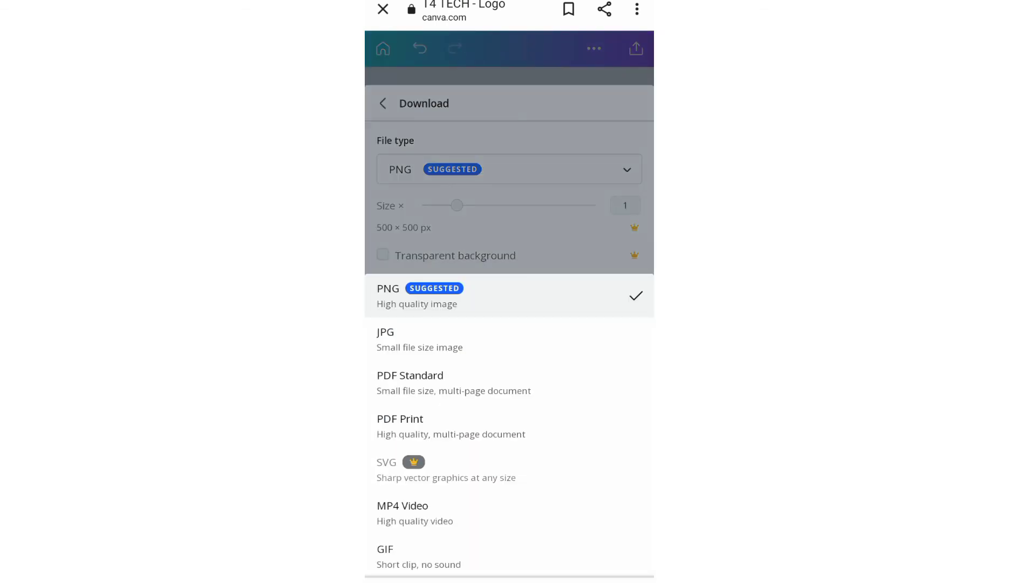
click(420, 339)
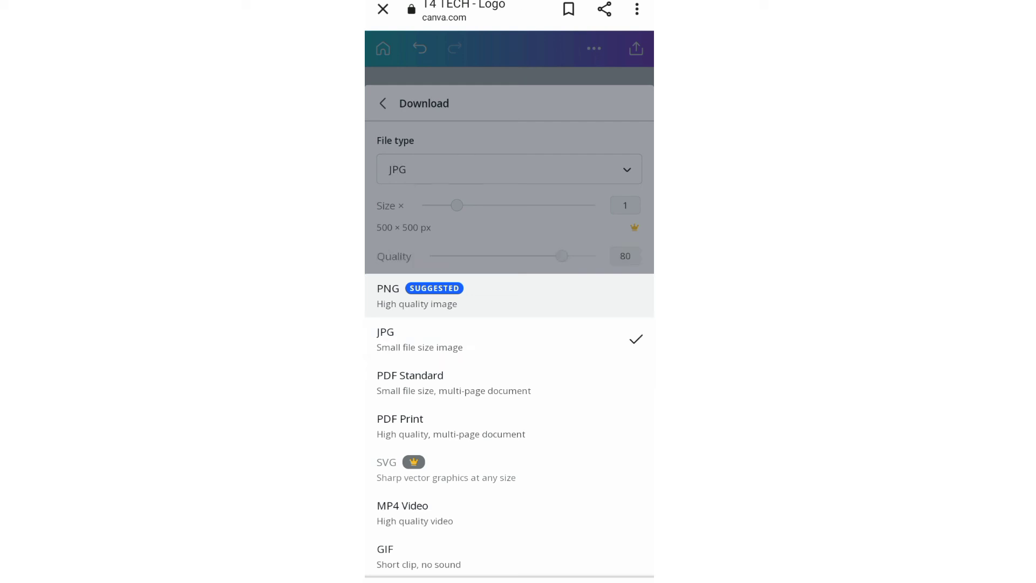
click(509, 347)
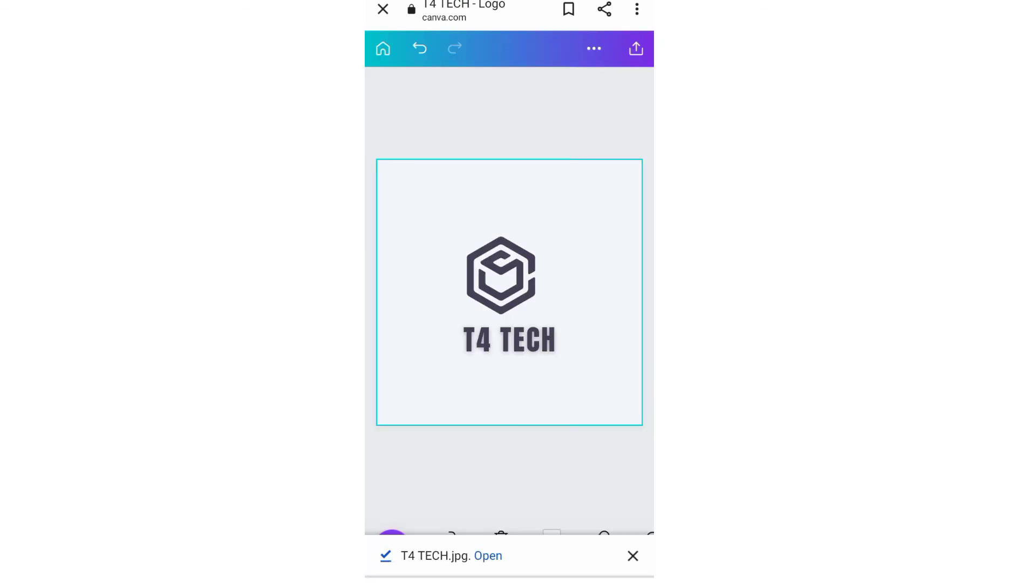
Pull down the notification shade to confirm T4 TECH.jpg downloaded at 15.39 KB.
drag(510, 3, 510, 324)
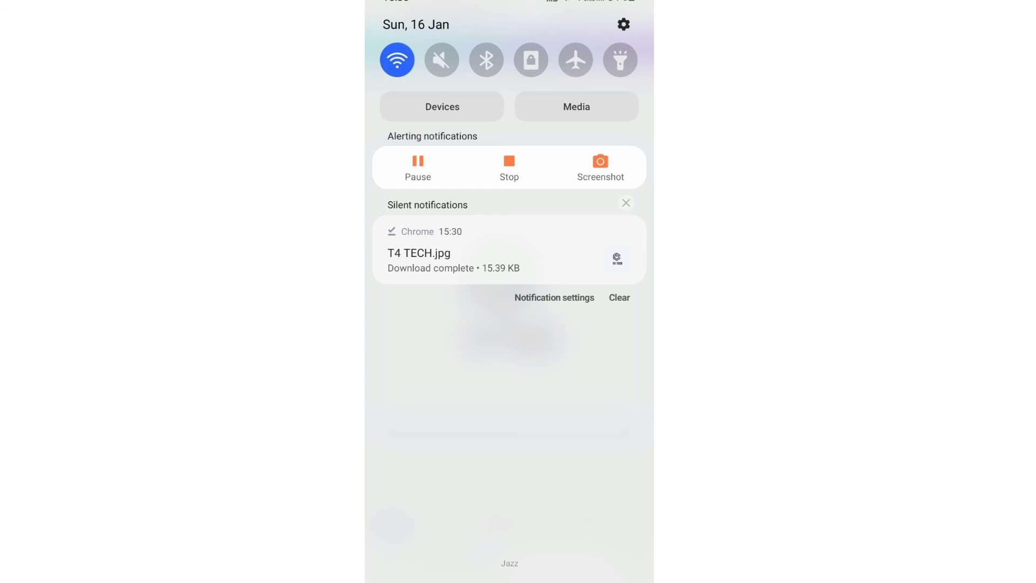